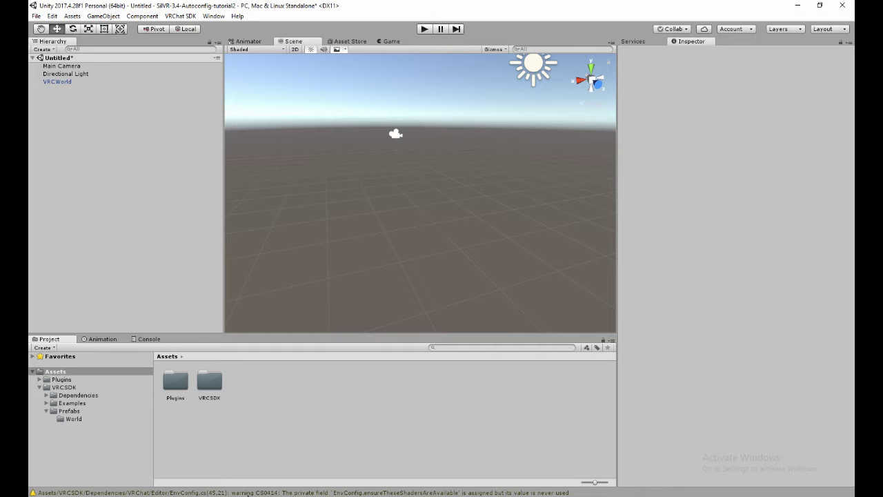
# Switch to the browser and view the SilVR water shader files listed on VRCMods.
pyautogui.hotkey('alt', 'Tab')
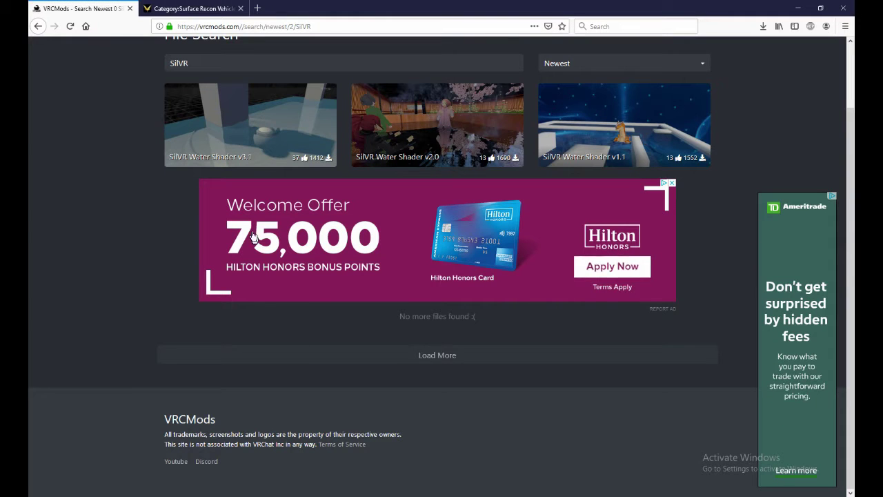
pyautogui.scroll(2, 284, 261)
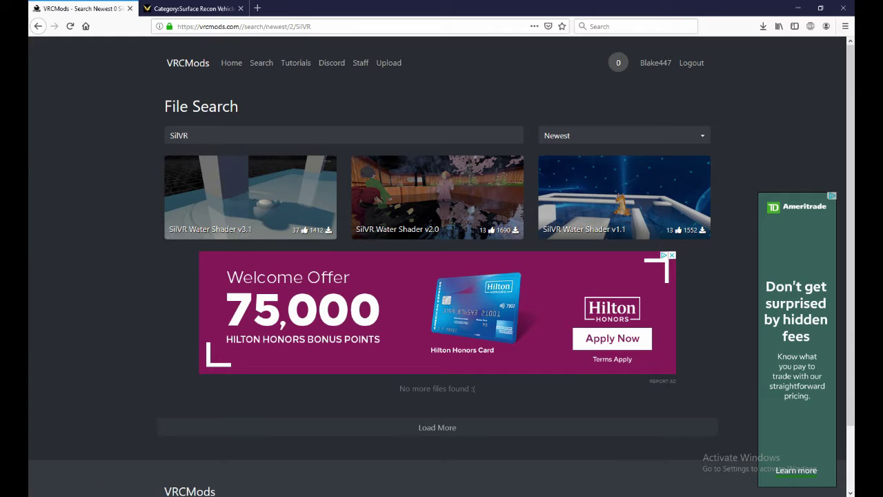
pyautogui.moveTo(353, 496)
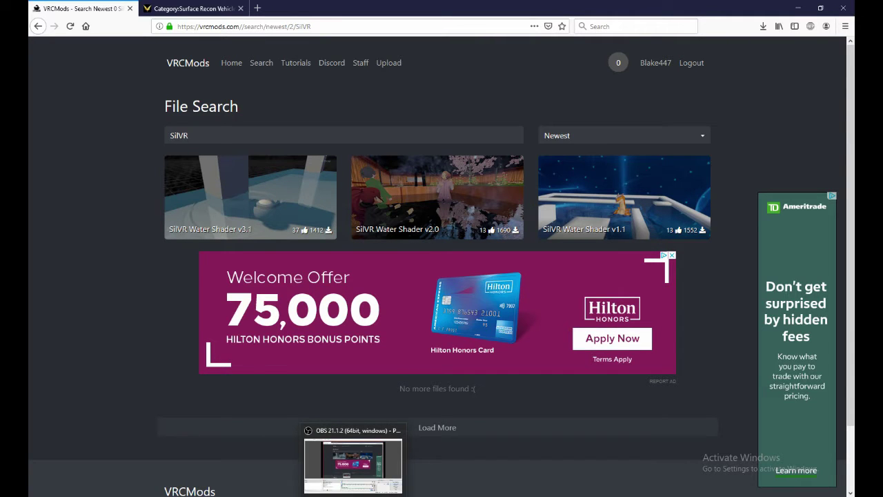
pyautogui.click(319, 478)
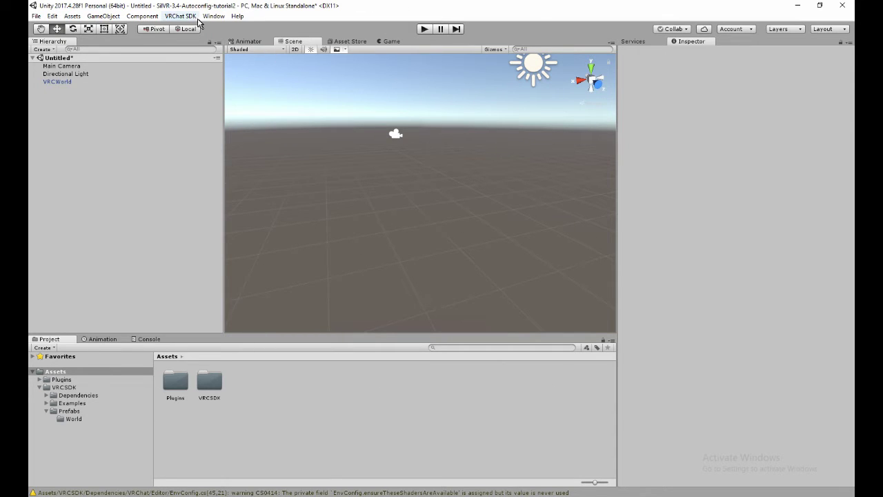
# Locate the VRCWorld prefab in VRCSDK/Prefabs/World and inspect the VRCWorld object in the scene.
pyautogui.click(209, 382)
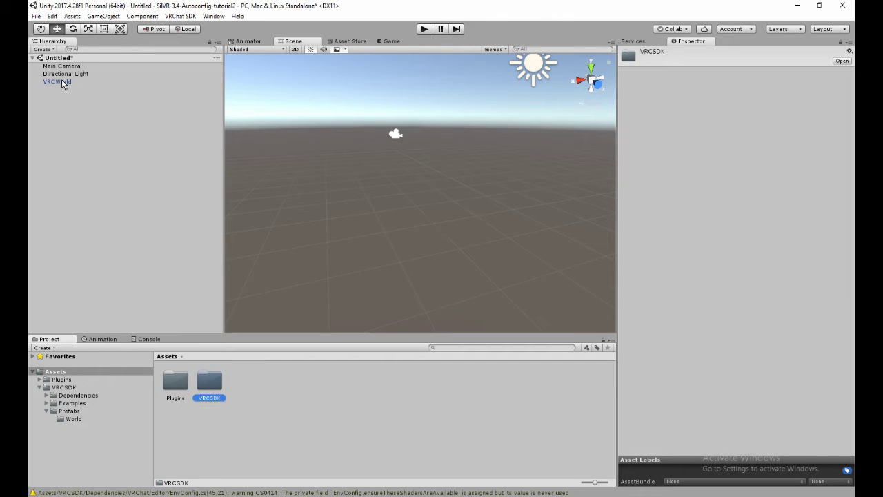
pyautogui.doubleClick(207, 382)
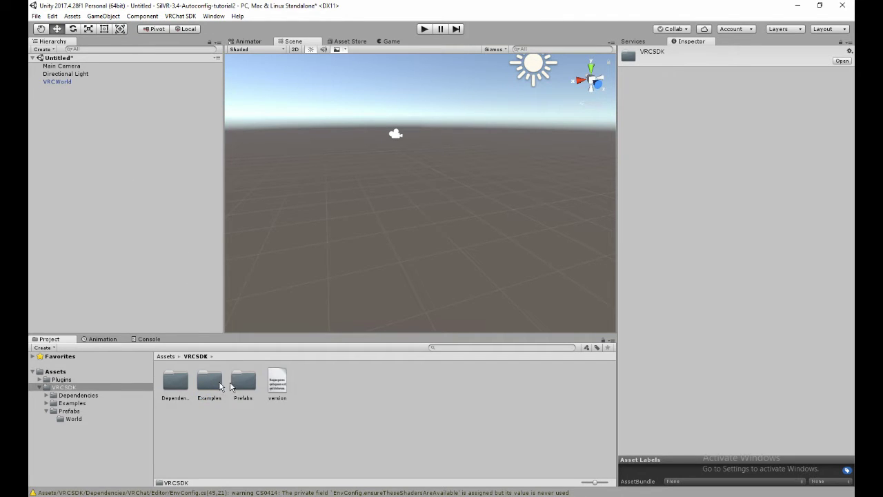
pyautogui.doubleClick(243, 382)
pyautogui.doubleClick(175, 381)
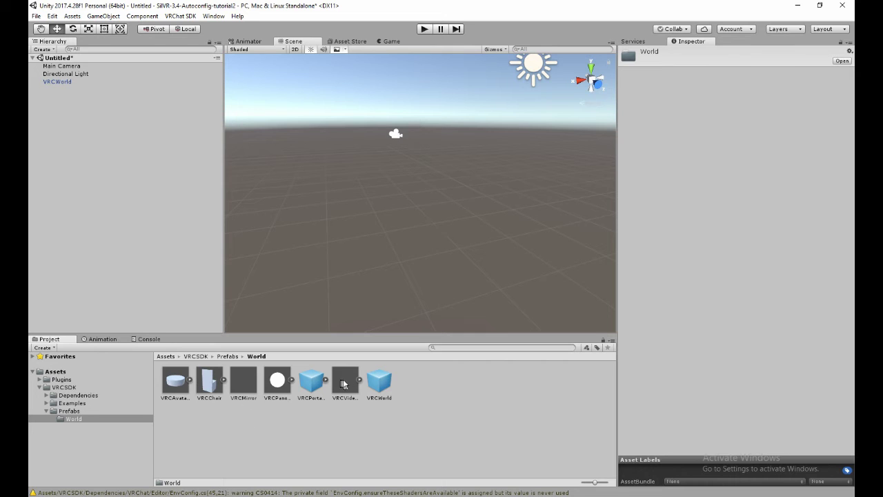
pyautogui.click(380, 382)
pyautogui.click(69, 82)
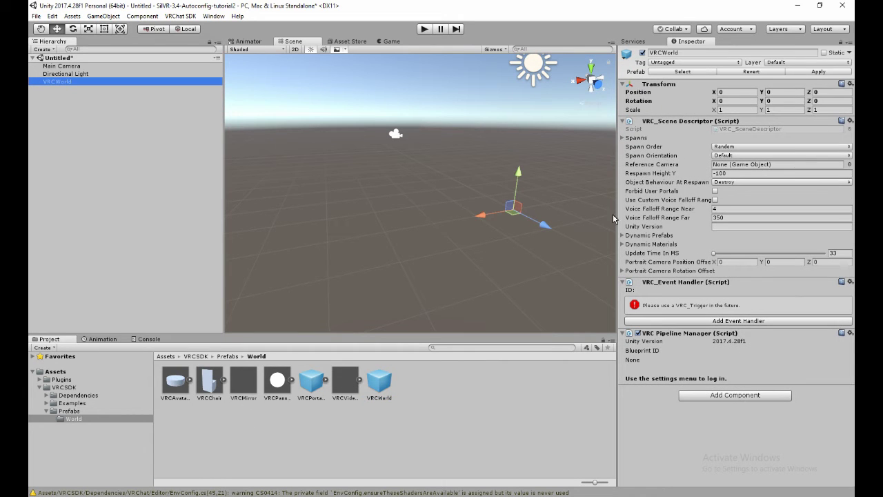
# View the VRChat SDK build control panel and close it again.
pyautogui.click(180, 16)
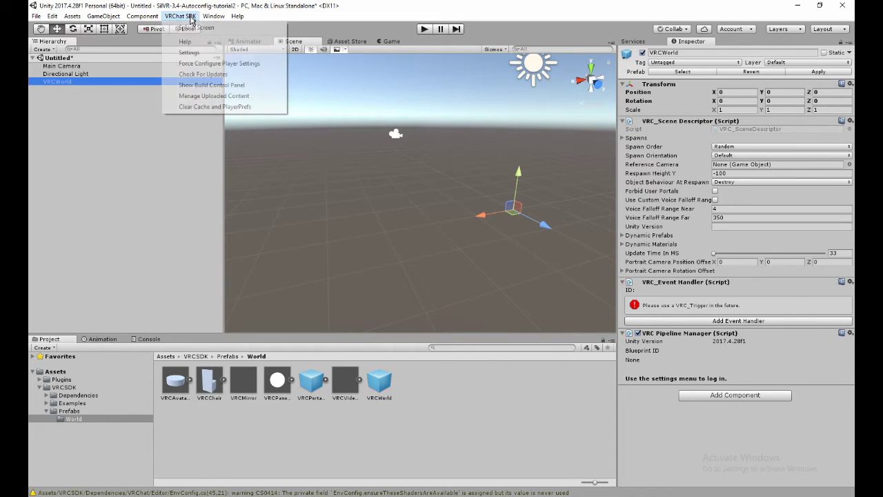
pyautogui.click(209, 87)
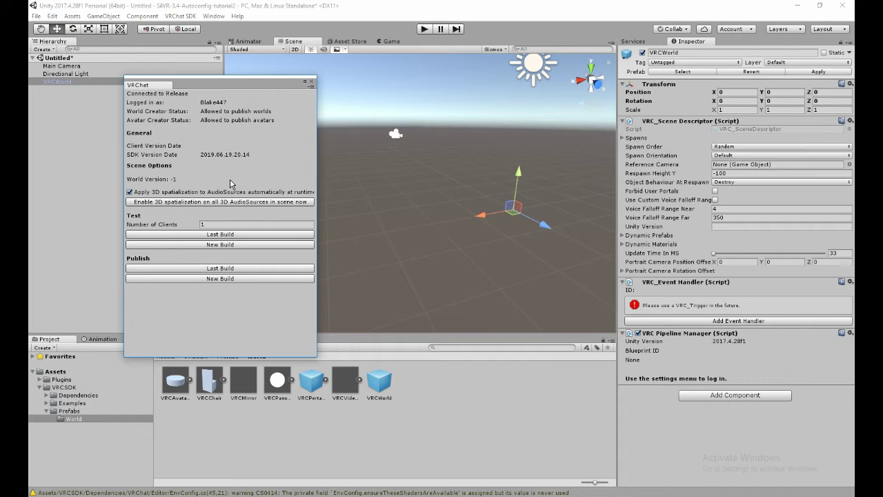
pyautogui.click(312, 84)
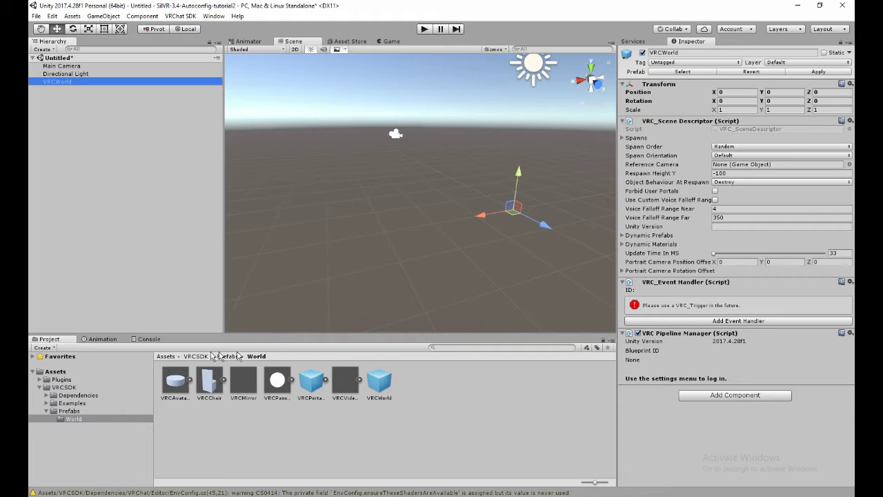
# Load the custom package SilVR-Water-Shader-v3.4-Autoconfig.unitypackage from the Documents folder for import.
pyautogui.click(169, 357)
pyautogui.click(180, 16)
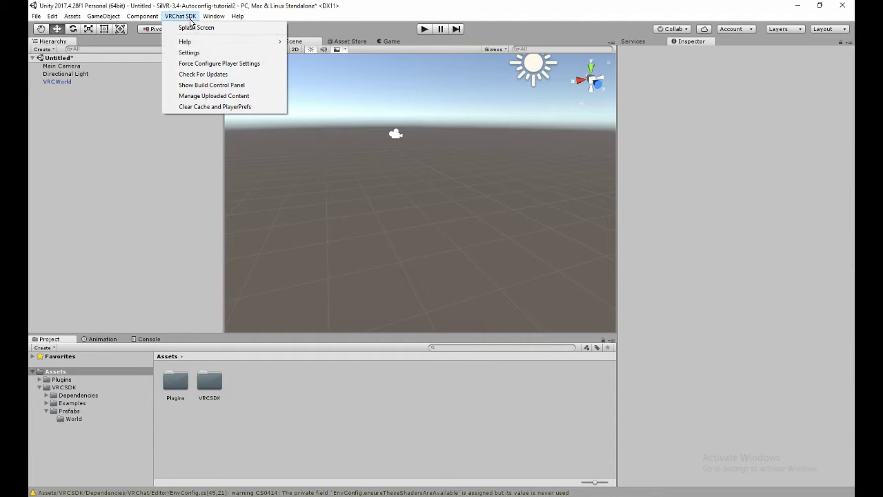
pyautogui.click(73, 15)
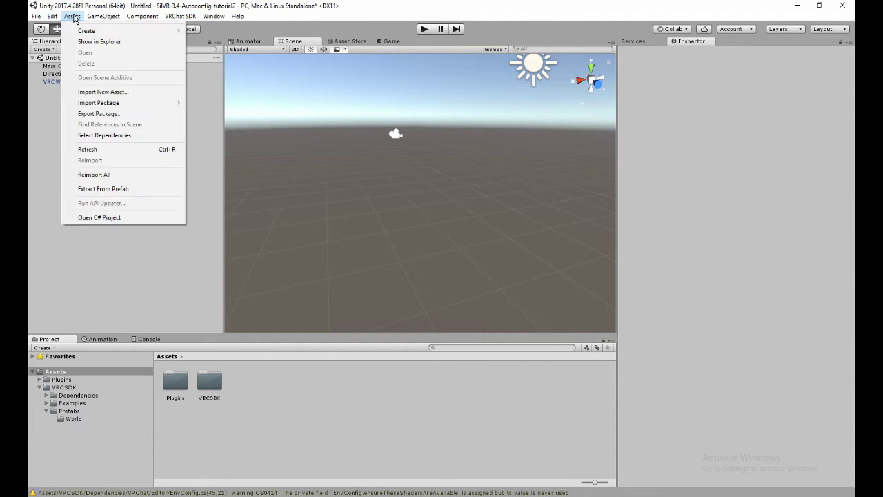
pyautogui.moveTo(103, 107)
pyautogui.click(208, 103)
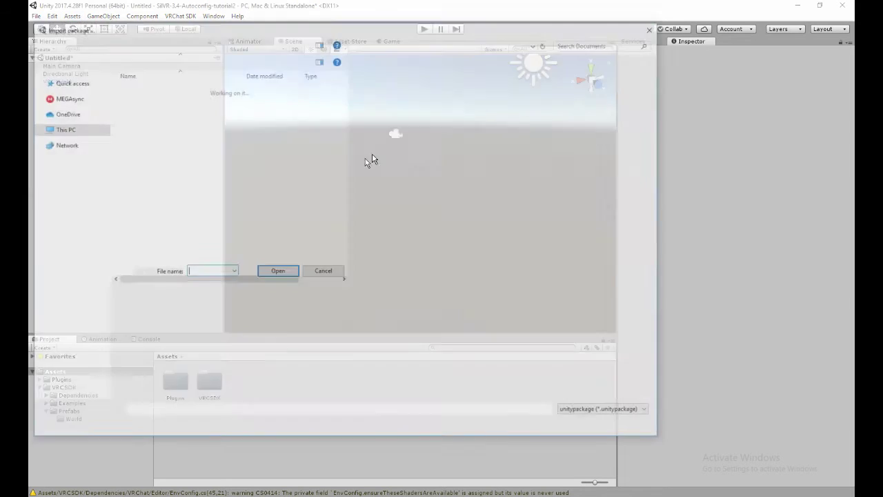
pyautogui.moveTo(659, 109); pyautogui.dragTo(661, 390)
pyautogui.click(203, 386)
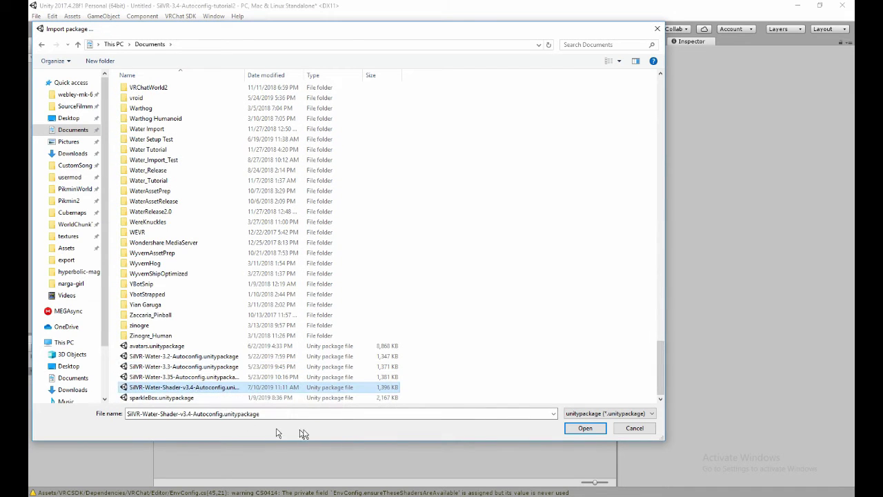
pyautogui.click(594, 428)
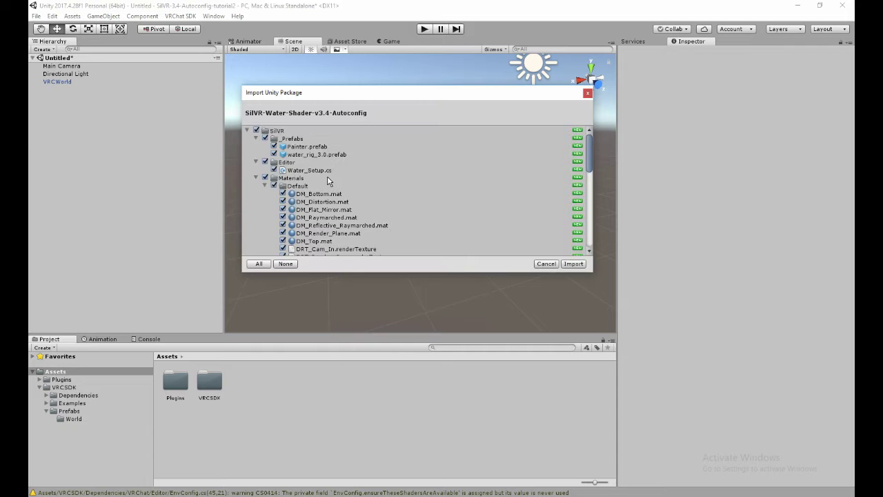
# Review the package's file list and import all of its contents into the project.
pyautogui.scroll(-10, 307, 207)
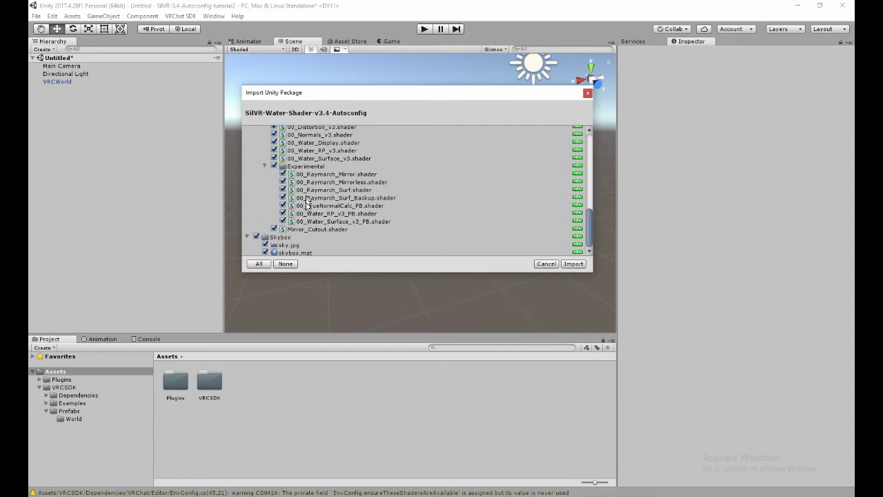
pyautogui.scroll(4, 290, 226)
pyautogui.scroll(5, 338, 169)
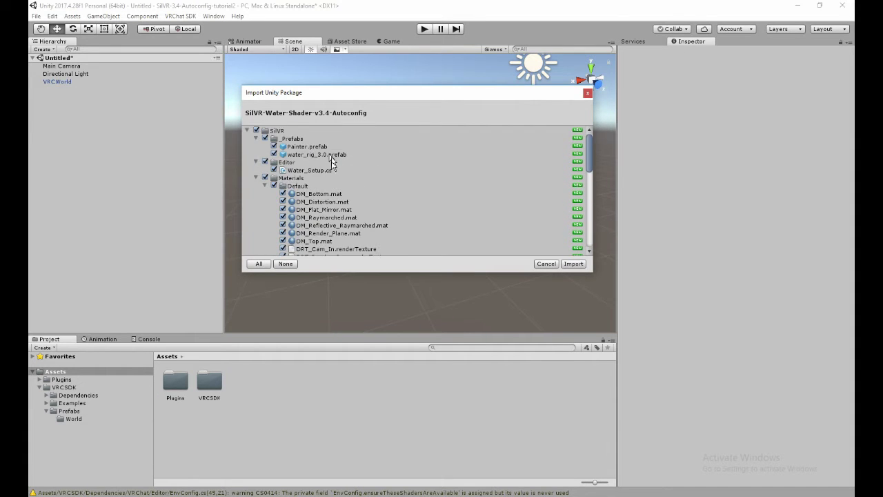
pyautogui.scroll(-12, 331, 166)
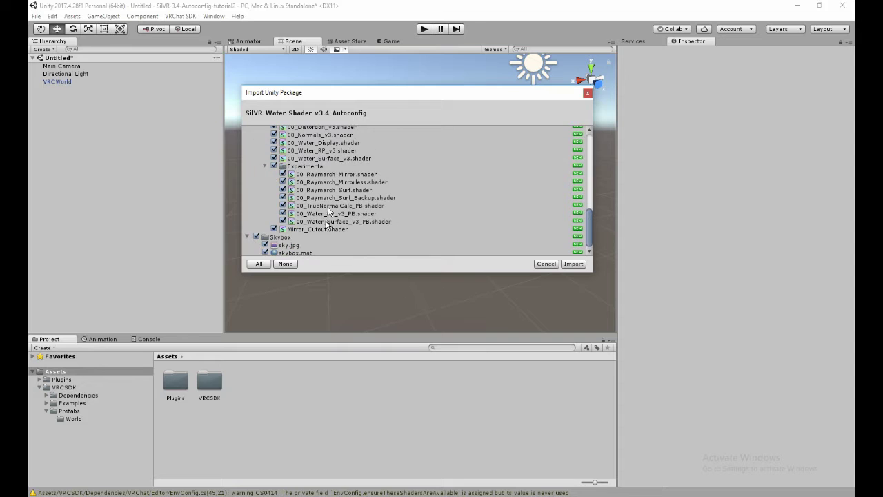
pyautogui.click(573, 264)
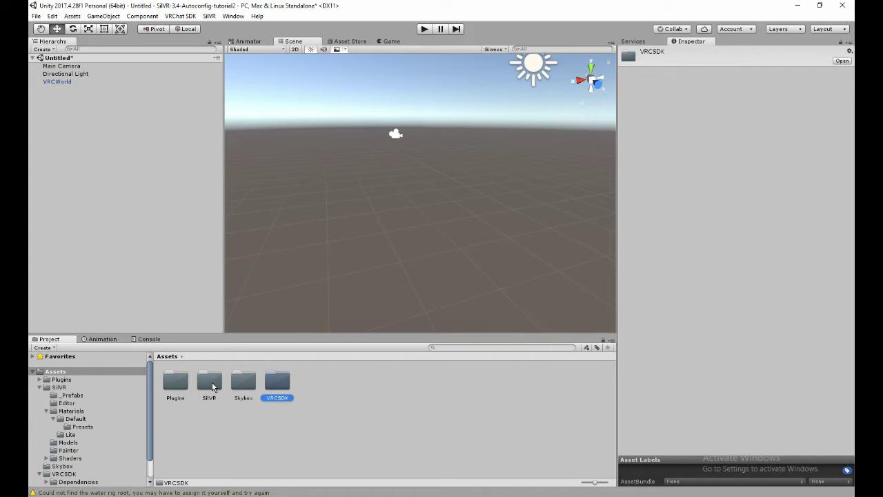
# Create a 3D plane in the scene and reset its transform.
pyautogui.moveTo(422, 140); pyautogui.dragTo(446, 178, button='right')
pyautogui.press('s')
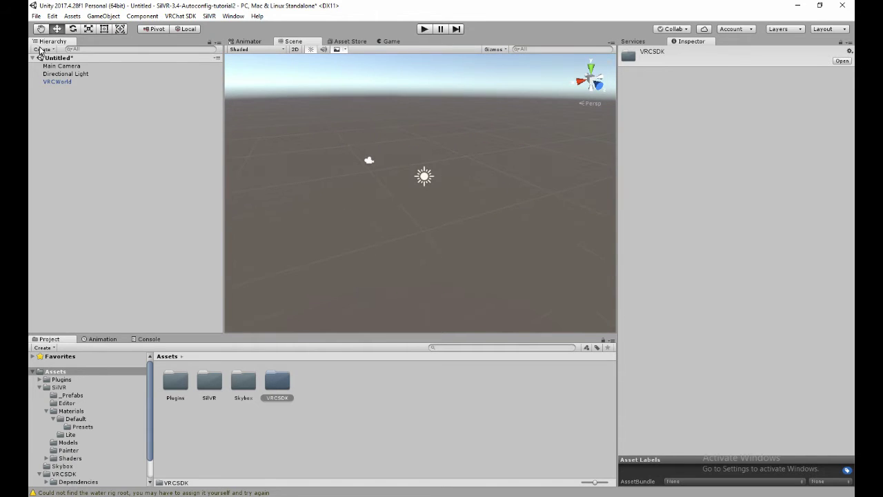
pyautogui.click(42, 50)
pyautogui.moveTo(76, 82)
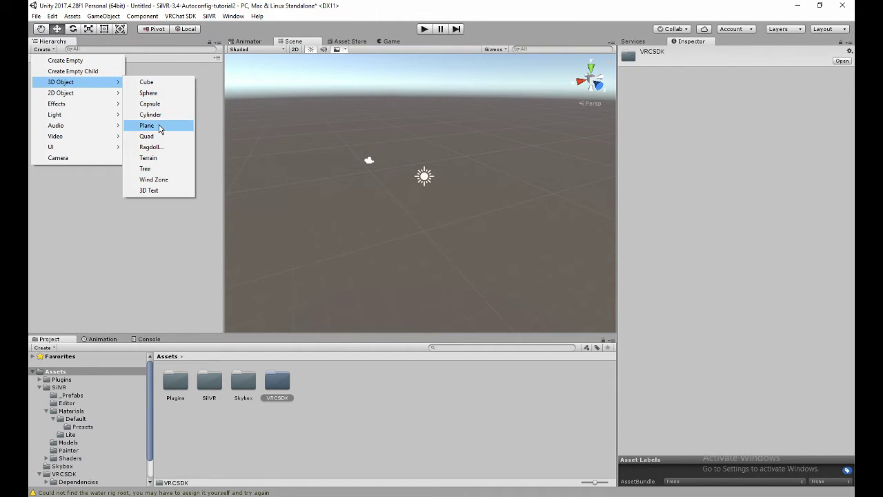
pyautogui.click(159, 129)
pyautogui.click(850, 74)
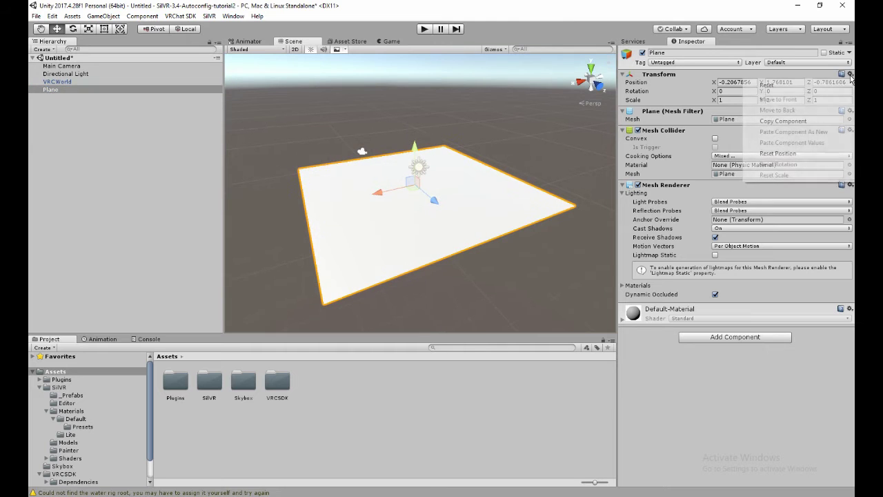
pyautogui.click(829, 84)
# Move the plane along the X axis to position X 10.
pyautogui.press('s')
pyautogui.moveTo(396, 182); pyautogui.dragTo(335, 238, button='right')
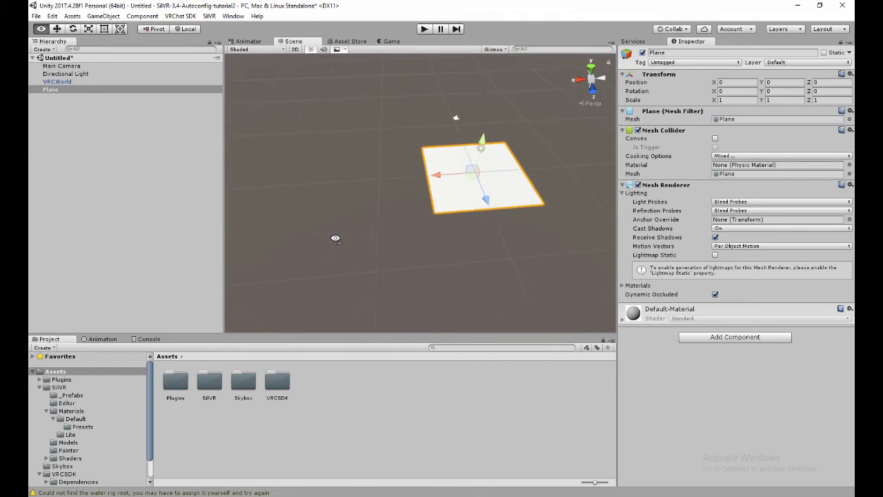
pyautogui.moveTo(437, 177); pyautogui.dragTo(387, 179)
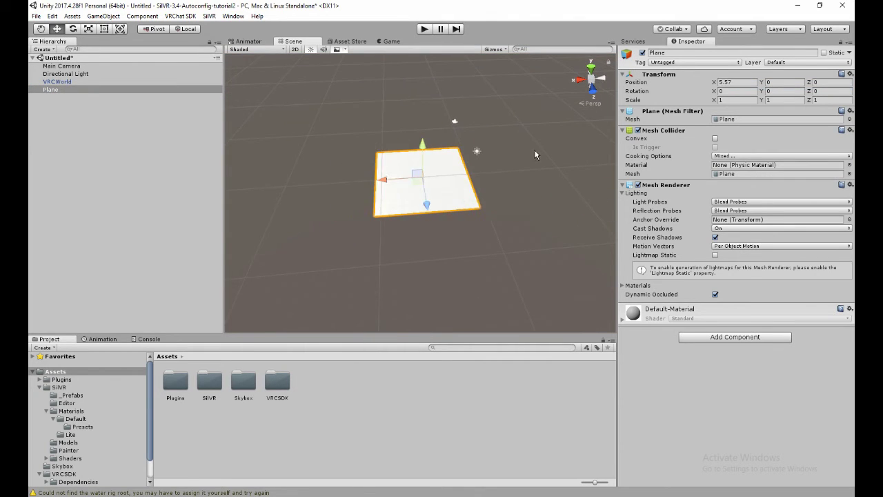
pyautogui.moveTo(535, 154); pyautogui.dragTo(340, 184)
# Rotate the plane 45 degrees about the Y axis and scale it to 0.5 along X.
pyautogui.press('e')
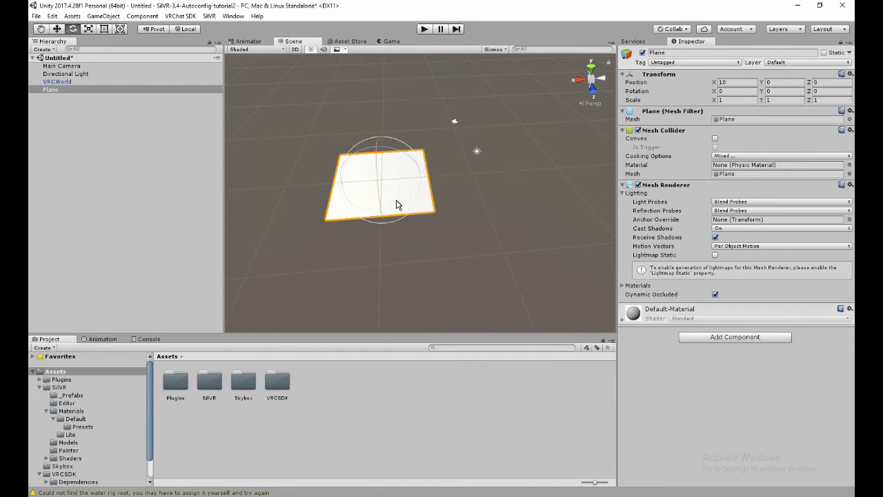
pyautogui.moveTo(397, 204); pyautogui.dragTo(372, 185)
pyautogui.press('r')
pyautogui.hotkey('ctrl', 'z')
pyautogui.press('w')
pyautogui.moveTo(372, 186); pyautogui.dragTo(407, 205, button='right')
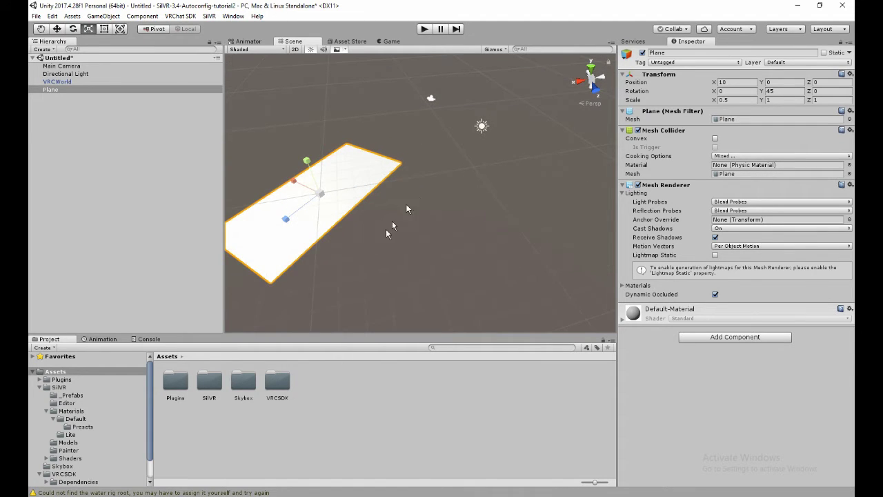
# Add the water_rig_3.0 prefab from the SilVR/_Prefabs folder to the scene.
pyautogui.doubleClick(218, 385)
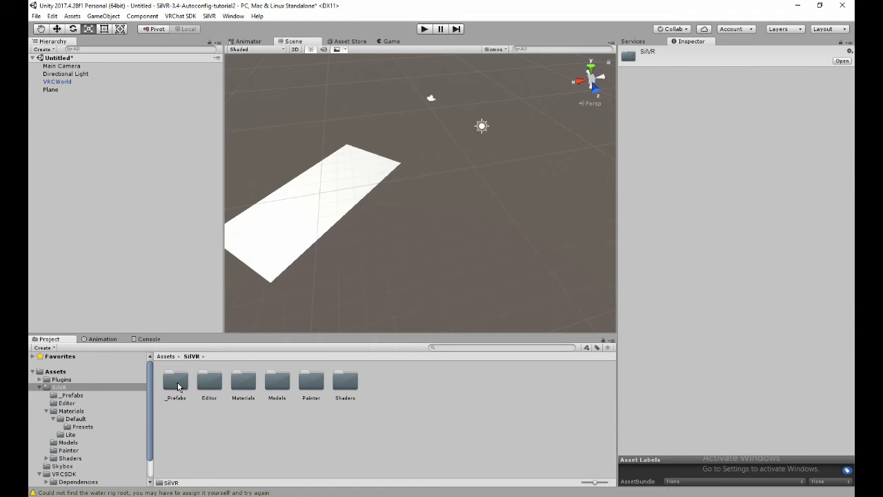
pyautogui.doubleClick(176, 384)
pyautogui.moveTo(207, 384); pyautogui.dragTo(158, 242)
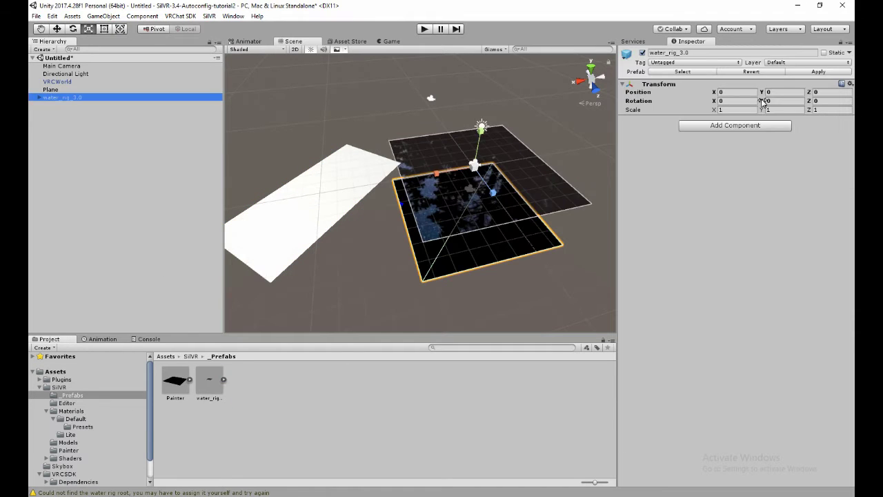
# Open the SilVR water setup window and view the cubemaps available for the skybox.
pyautogui.click(210, 16)
pyautogui.click(216, 28)
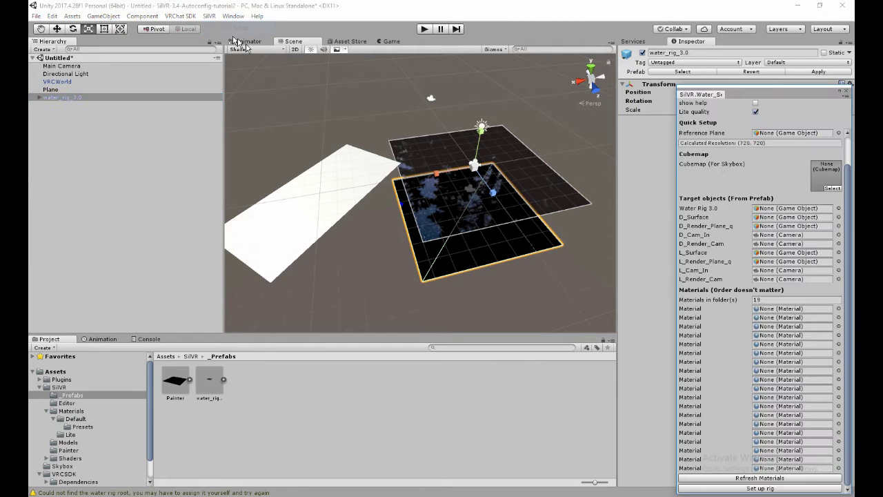
pyautogui.moveTo(747, 99); pyautogui.dragTo(674, 63)
pyautogui.click(757, 153)
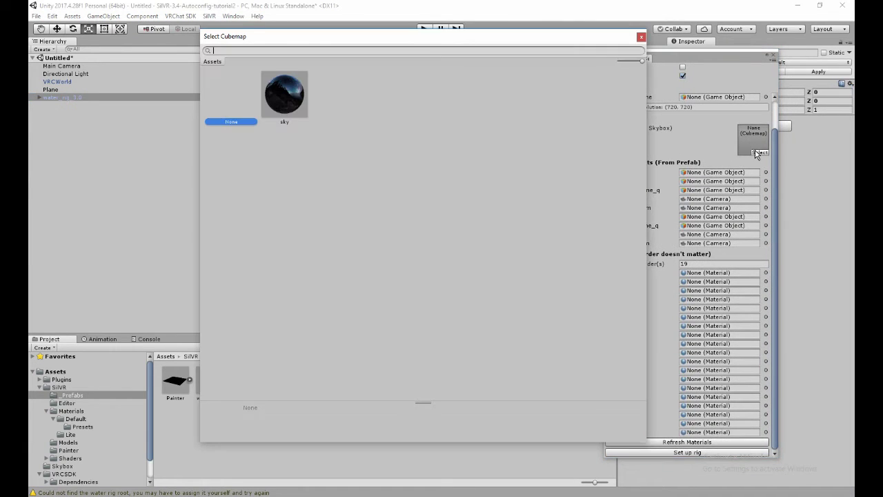
pyautogui.click(640, 36)
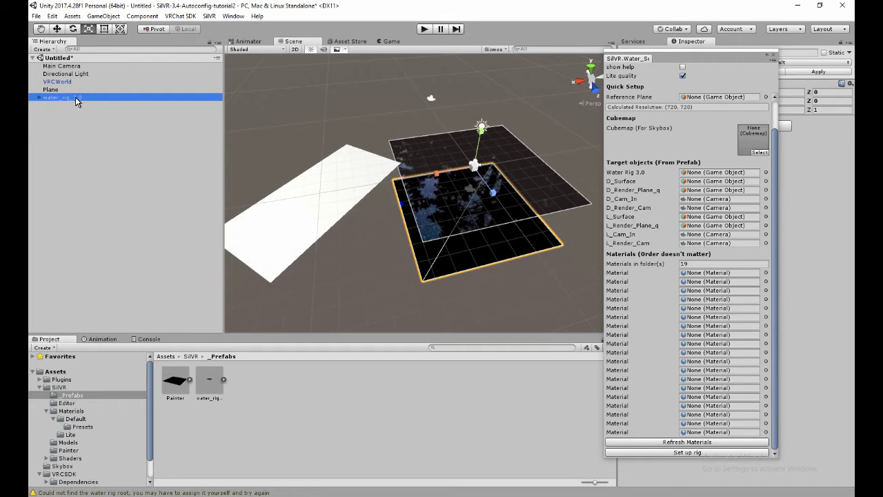
# Assign water_rig_3.0 as the Water Rig 3.0 target object and apply the water setup's default settings.
pyautogui.moveTo(77, 102); pyautogui.dragTo(707, 181)
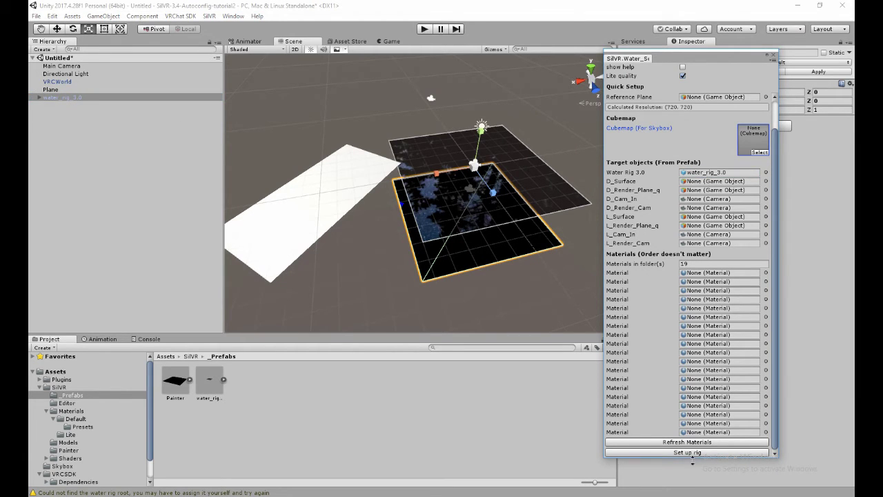
pyautogui.click(691, 452)
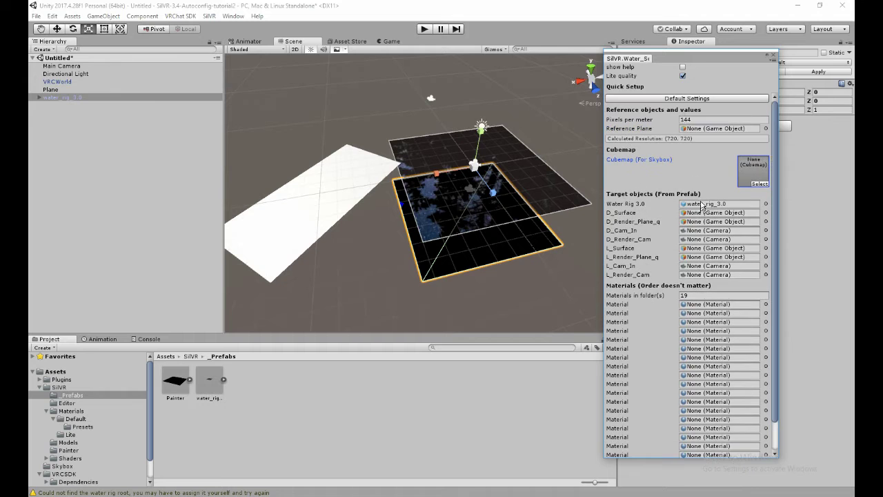
pyautogui.click(676, 99)
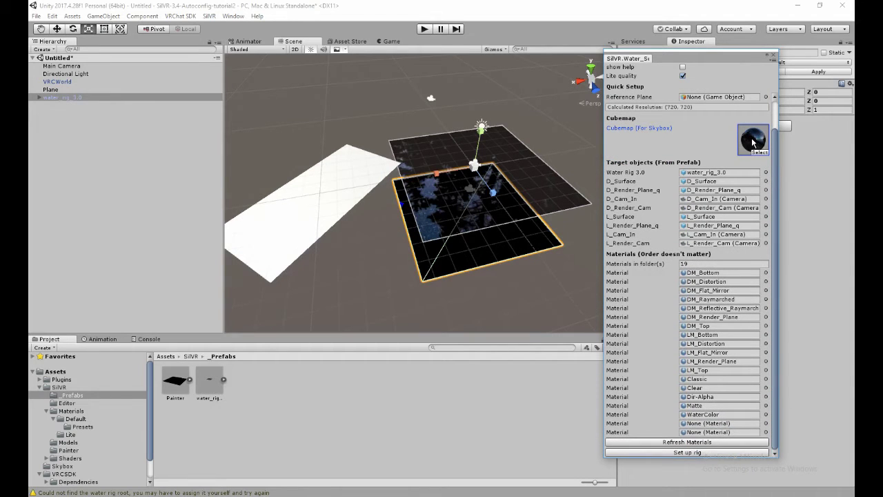
# Set the number of materials in the folders to 17 and refresh the water setup's material list.
pyautogui.click(695, 264)
pyautogui.write('17')
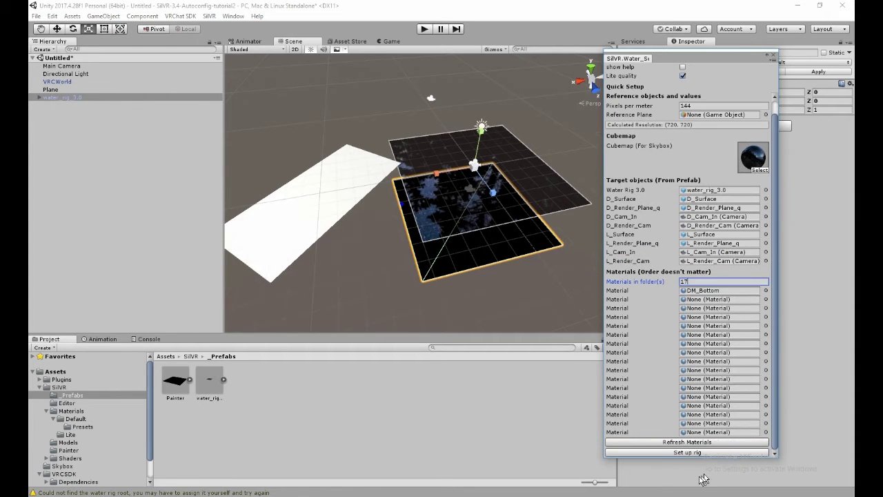
pyautogui.click(681, 442)
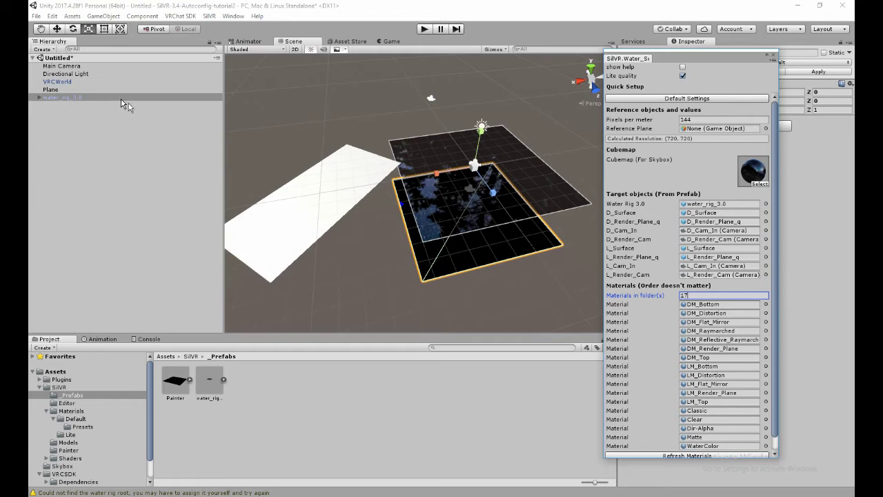
# Assign Plane as the reference plane, try 72 pixels per meter and set the value back to 144.
pyautogui.moveTo(51, 93); pyautogui.dragTo(706, 131)
pyautogui.moveTo(442, 221); pyautogui.dragTo(386, 221, button='right')
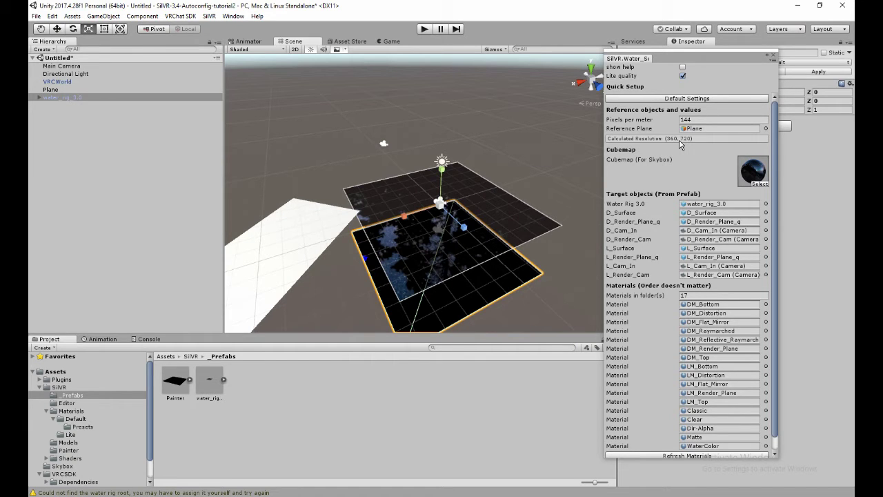
pyautogui.click(653, 121)
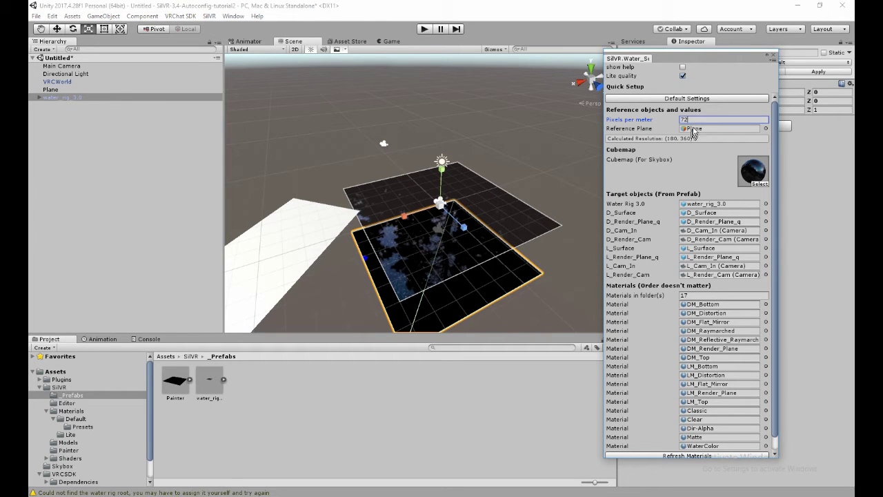
pyautogui.click(666, 122)
pyautogui.write('144')
# Check the available skybox cubemaps, keep the assigned one, and run the rig setup.
pyautogui.scroll(-1, 702, 164)
pyautogui.click(759, 169)
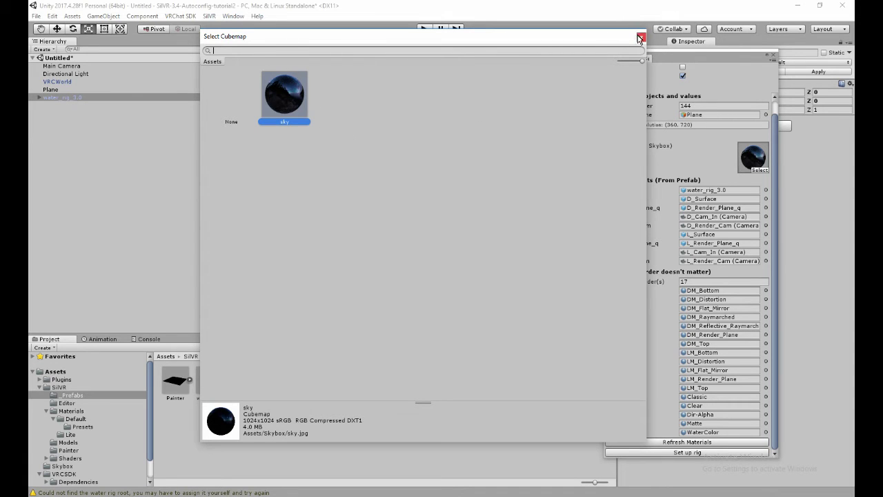
pyautogui.click(640, 38)
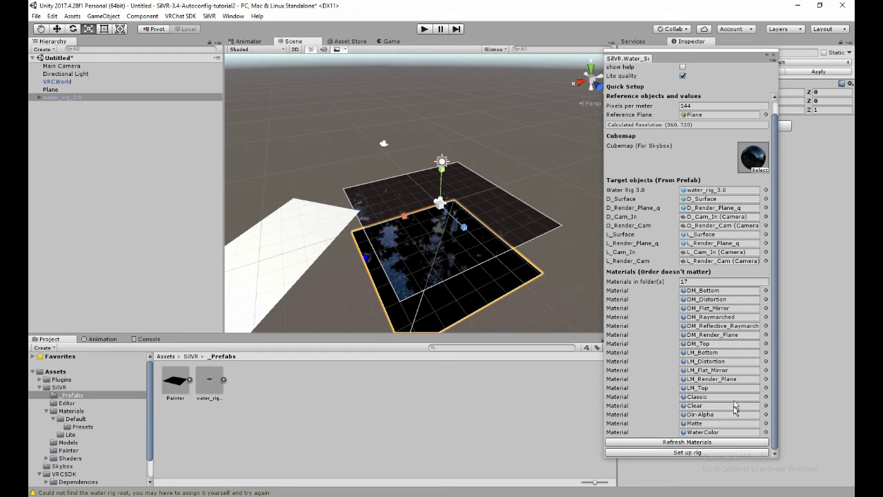
pyautogui.click(687, 454)
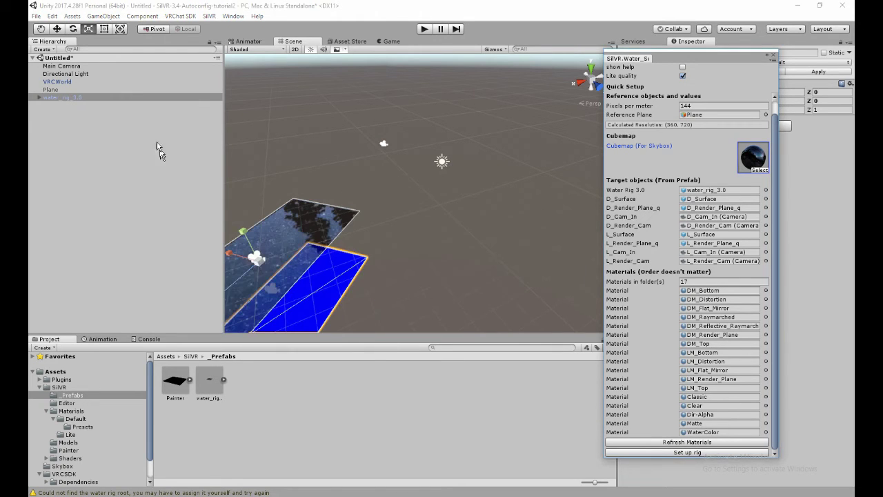
# Add a sphere to the scene and move it onto the rig's water surface.
pyautogui.click(43, 50)
pyautogui.moveTo(62, 83)
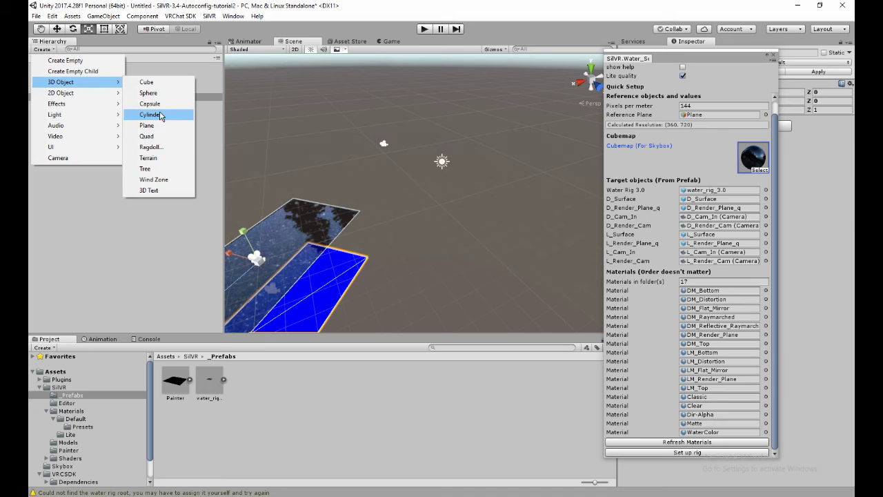
pyautogui.click(148, 92)
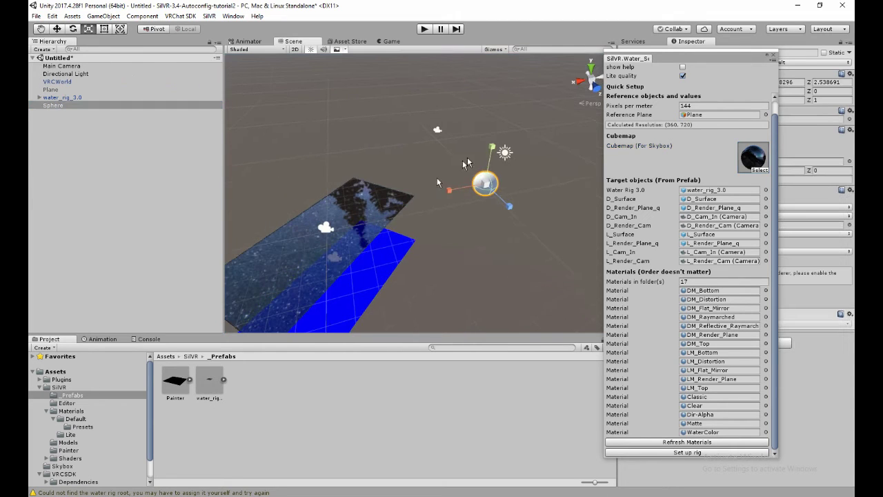
pyautogui.press('w')
pyautogui.moveTo(492, 149); pyautogui.dragTo(476, 189)
pyautogui.moveTo(477, 224); pyautogui.dragTo(359, 239)
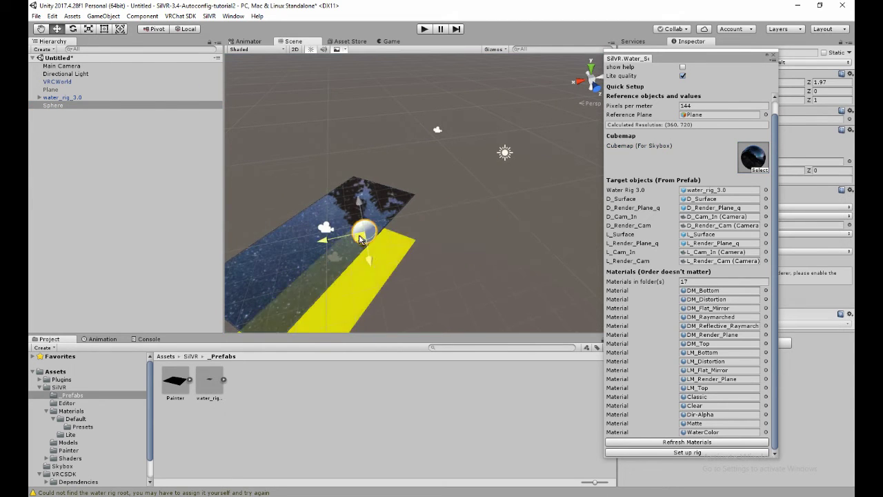
# Move the sphere through the water surface in several directions to examine the ripples and reflections up close.
pyautogui.press('w')
pyautogui.moveTo(362, 238); pyautogui.dragTo(342, 248, button='right')
pyautogui.moveTo(464, 176); pyautogui.dragTo(464, 221)
pyautogui.moveTo(453, 253); pyautogui.dragTo(459, 205)
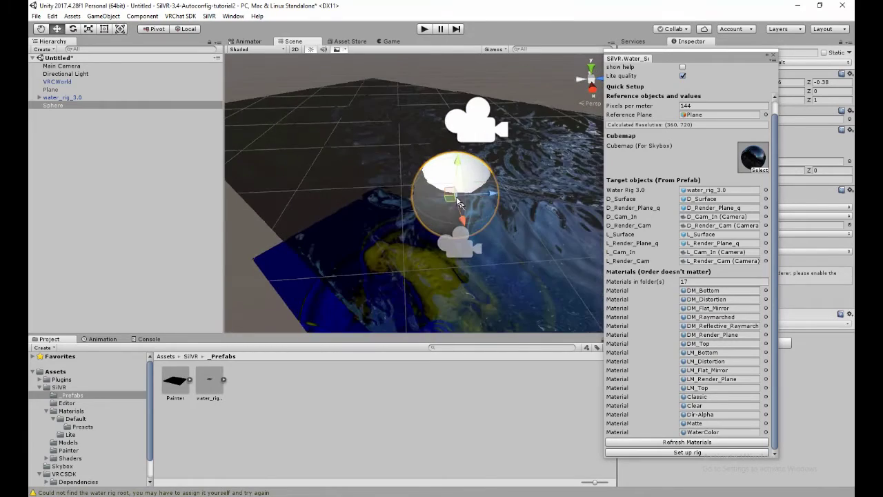
pyautogui.keyDown('alt'); pyautogui.moveTo(455, 160); pyautogui.dragTo(408, 180); pyautogui.keyUp('alt')
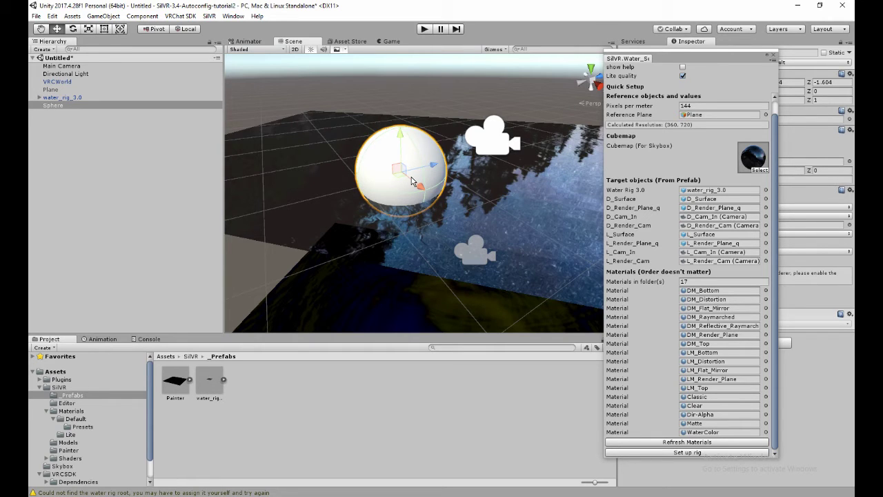
pyautogui.moveTo(406, 142); pyautogui.dragTo(408, 174)
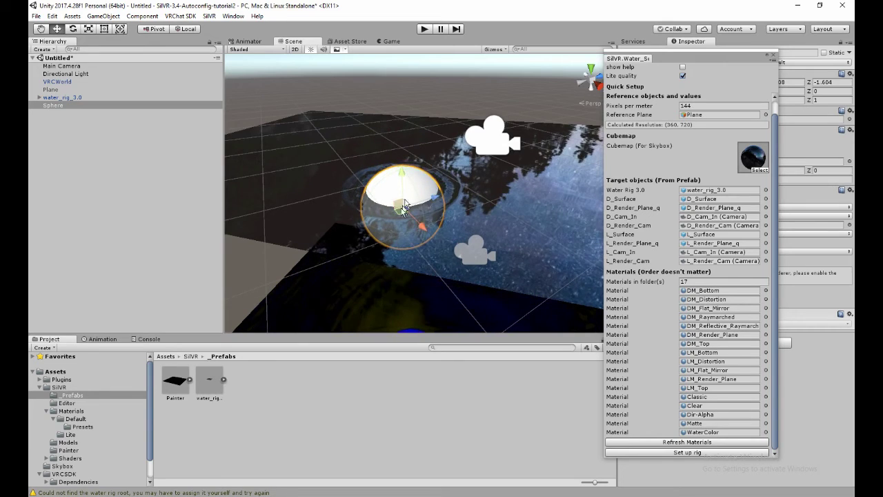
pyautogui.moveTo(401, 205); pyautogui.dragTo(321, 175)
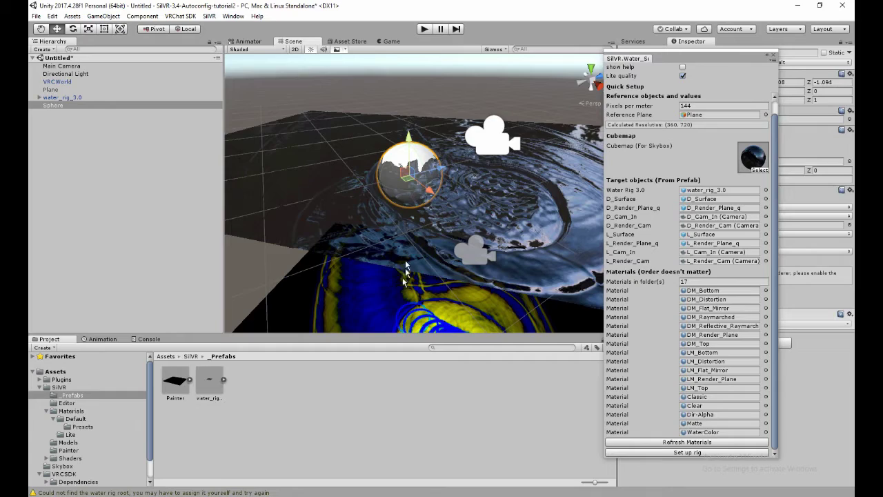
pyautogui.moveTo(305, 309); pyautogui.dragTo(288, 313, button='right')
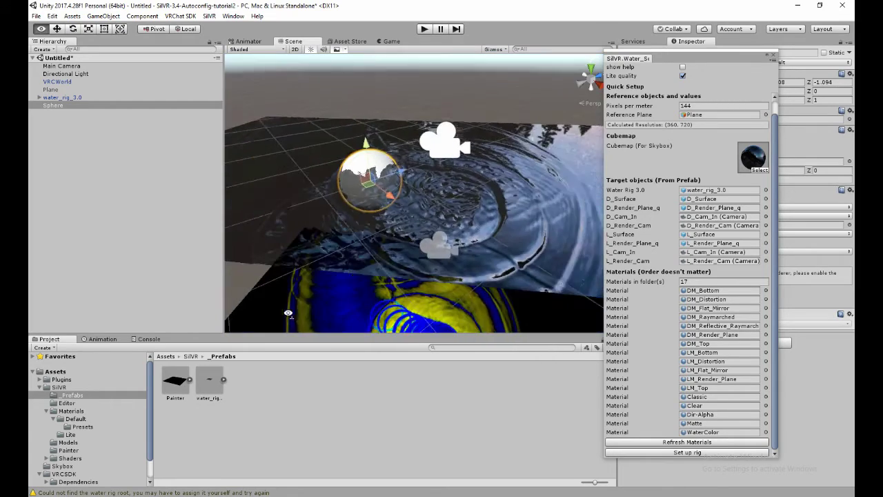
pyautogui.moveTo(373, 258); pyautogui.dragTo(368, 258, button='right')
pyautogui.moveTo(364, 183); pyautogui.dragTo(451, 248)
# Open the SilVR/Materials/Default/Presets folder in the project assets.
pyautogui.click(166, 356)
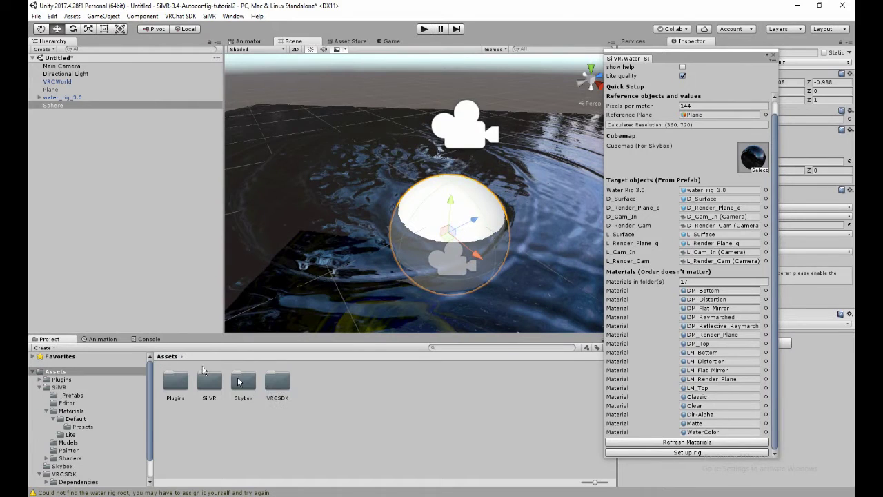
pyautogui.click(261, 421)
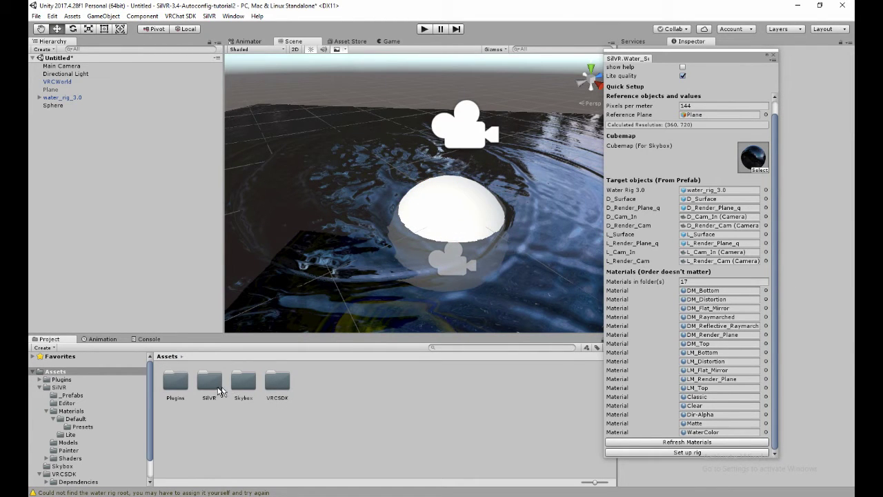
pyautogui.doubleClick(209, 382)
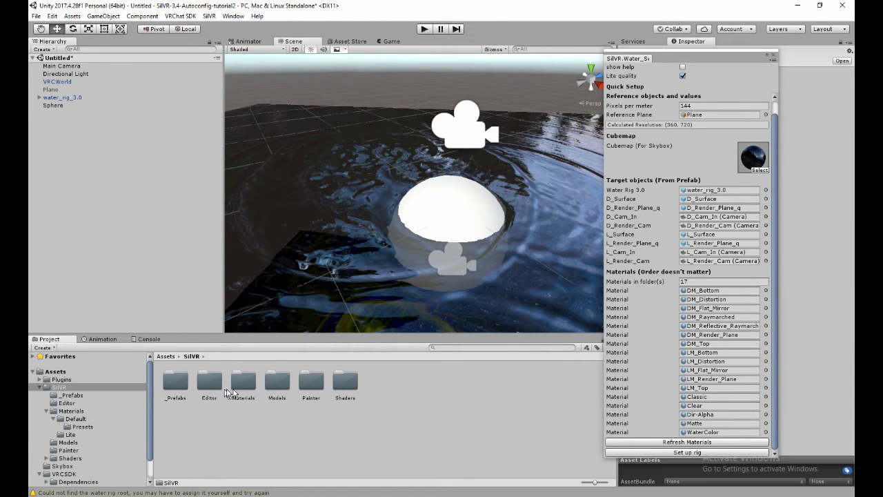
pyautogui.doubleClick(241, 388)
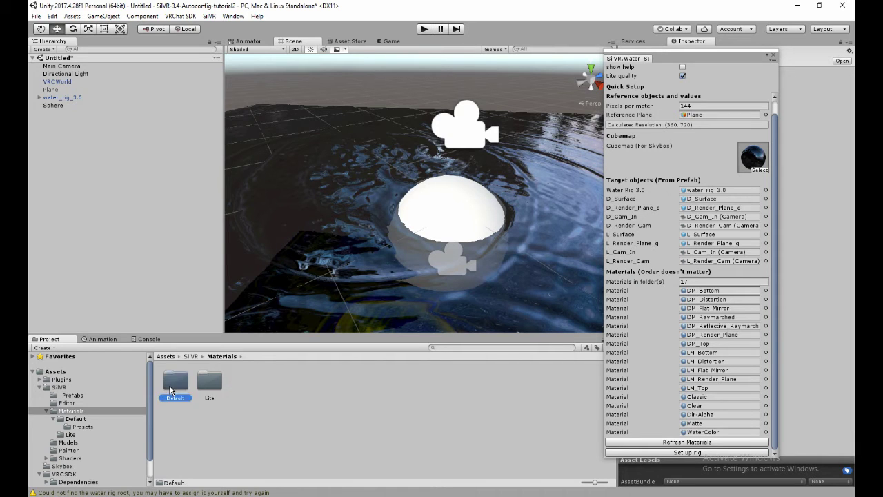
pyautogui.doubleClick(176, 388)
pyautogui.doubleClick(176, 381)
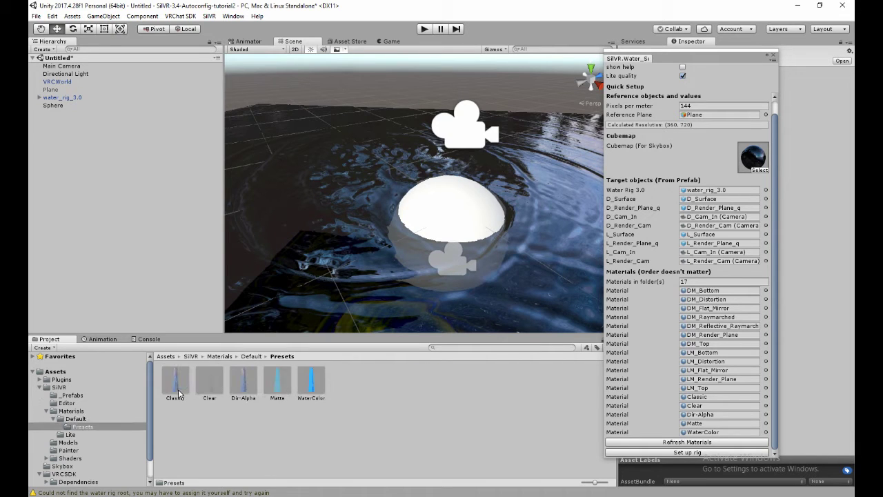
# Expand water_rig_3.0 through Default_Quality to the children of D_Surface and select D_Raymarched.
pyautogui.click(39, 98)
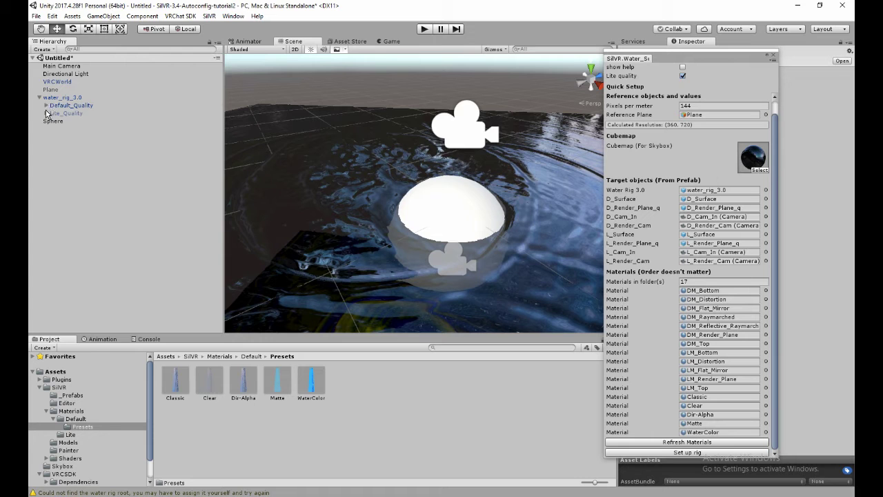
pyautogui.click(46, 106)
pyautogui.click(53, 113)
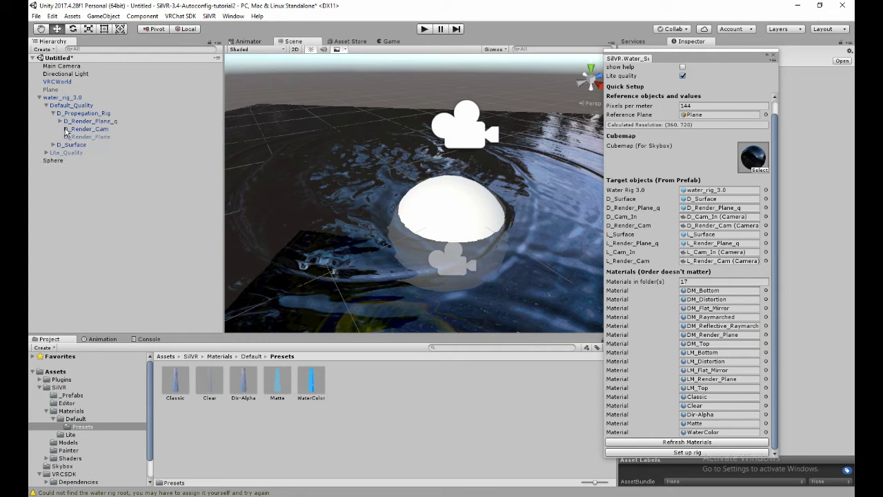
pyautogui.click(54, 145)
pyautogui.click(67, 177)
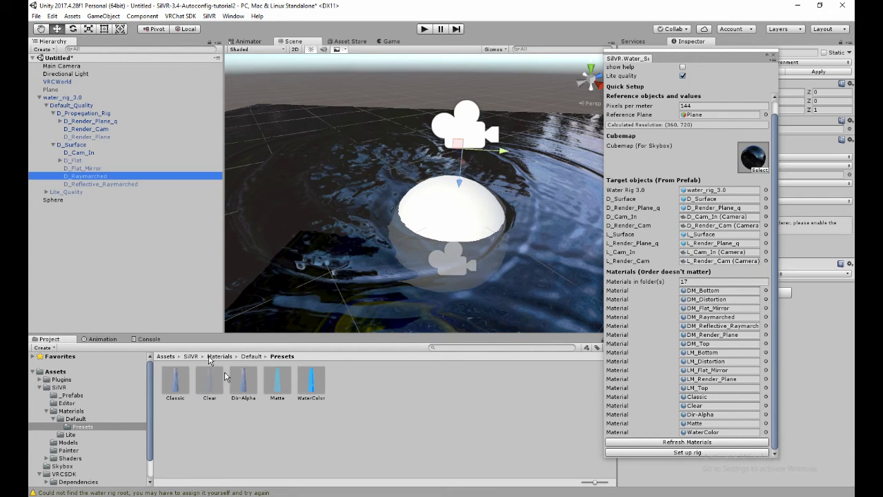
# Apply the Classic preset material to D_Raymarched and move the sphere through the water to examine its waves.
pyautogui.keyDown('alt'); pyautogui.moveTo(386, 228); pyautogui.dragTo(340, 238); pyautogui.keyUp('alt')
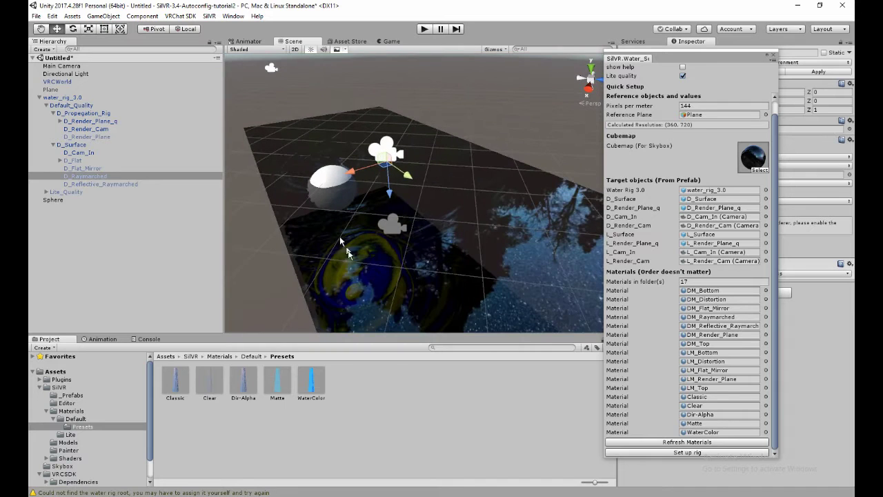
pyautogui.moveTo(173, 385); pyautogui.dragTo(92, 177)
pyautogui.keyDown('alt'); pyautogui.moveTo(318, 216); pyautogui.dragTo(473, 223); pyautogui.keyUp('alt')
pyautogui.click(331, 201)
pyautogui.press('w')
pyautogui.moveTo(359, 196); pyautogui.dragTo(468, 165, button='right')
pyautogui.press('s')
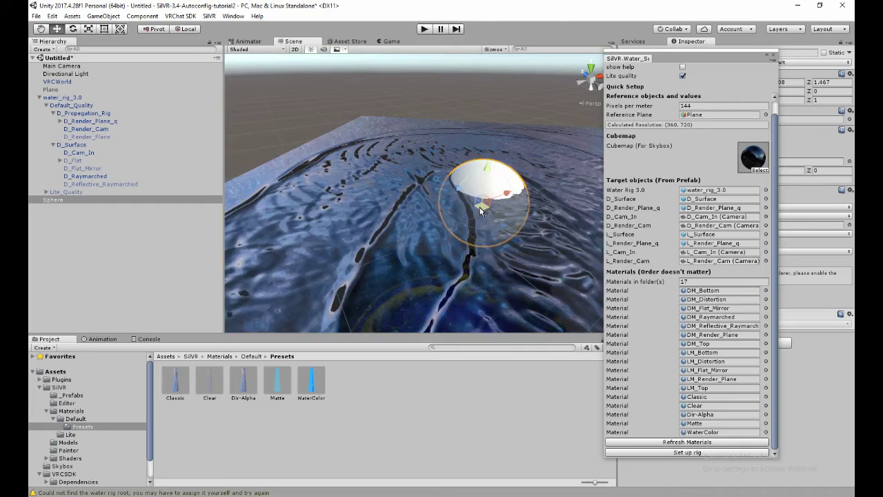
pyautogui.moveTo(480, 211)
pyautogui.mouseDown()
pyautogui.moveTo(461, 211)
pyautogui.moveTo(406, 265)
pyautogui.moveTo(346, 240)
pyautogui.moveTo(271, 280)
pyautogui.moveTo(419, 209)
pyautogui.moveTo(518, 181)
pyautogui.moveTo(286, 283)
pyautogui.moveTo(424, 210)
pyautogui.moveTo(478, 199)
pyautogui.mouseUp()
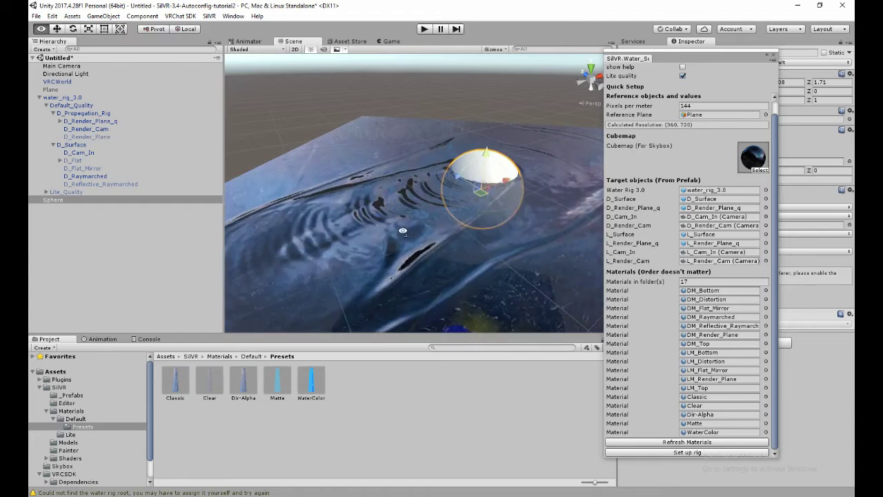
pyautogui.moveTo(403, 231)
pyautogui.keyDown('alt'); pyautogui.mouseDown()
pyautogui.moveTo(417, 234)
pyautogui.moveTo(433, 213)
pyautogui.moveTo(393, 238)
pyautogui.mouseUp(); pyautogui.keyUp('alt')
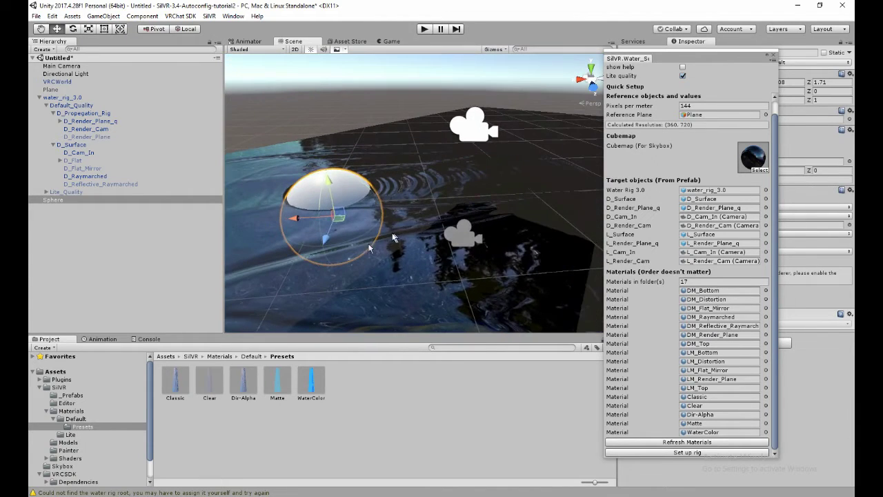
# Apply the Clear preset material to D_Raymarched and test it by moving the sphere across the water.
pyautogui.moveTo(76, 199); pyautogui.dragTo(82, 178)
pyautogui.keyDown('alt'); pyautogui.moveTo(373, 214); pyautogui.dragTo(465, 261); pyautogui.keyUp('alt')
pyautogui.scroll(-8, 463, 258)
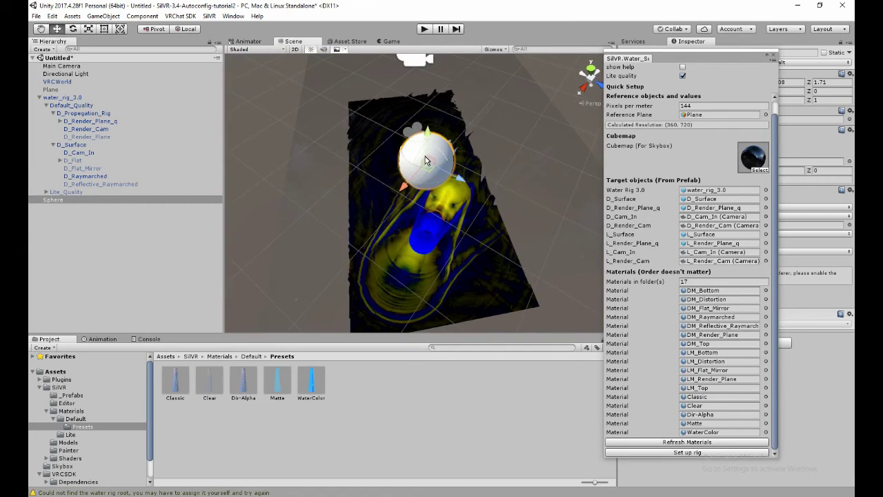
pyautogui.moveTo(426, 161); pyautogui.dragTo(459, 185)
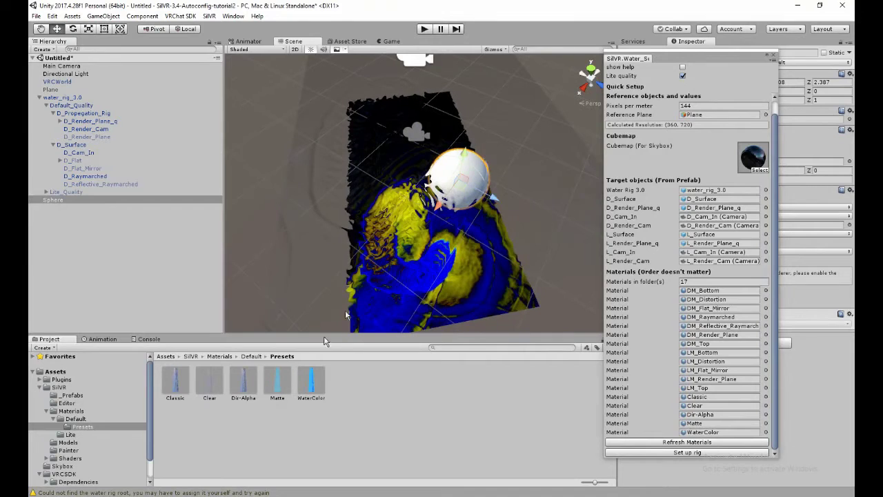
# Apply the Dir-Alpha preset material to D_Raymarched and examine the water from low and steep viewing angles.
pyautogui.moveTo(267, 403); pyautogui.dragTo(98, 179)
pyautogui.moveTo(389, 197); pyautogui.dragTo(335, 200, button='right')
pyautogui.moveTo(420, 196); pyautogui.dragTo(311, 76, button='right')
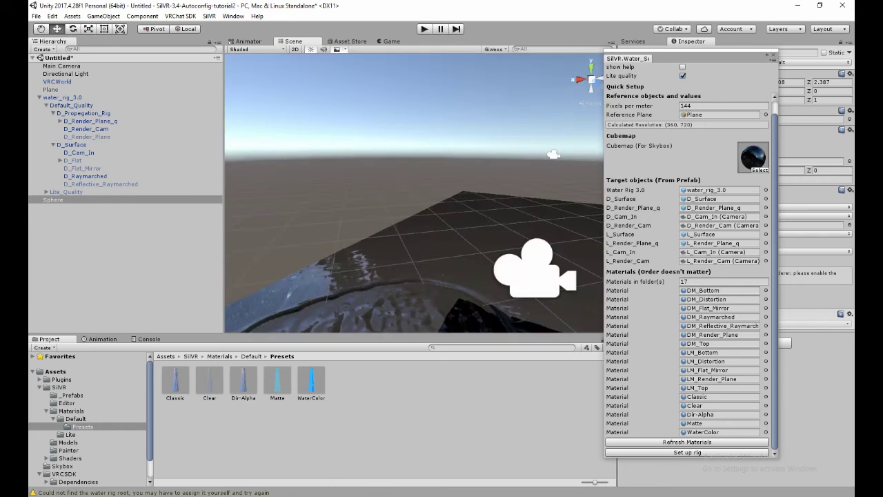
pyautogui.moveTo(324, 238); pyautogui.dragTo(319, 154, button='right')
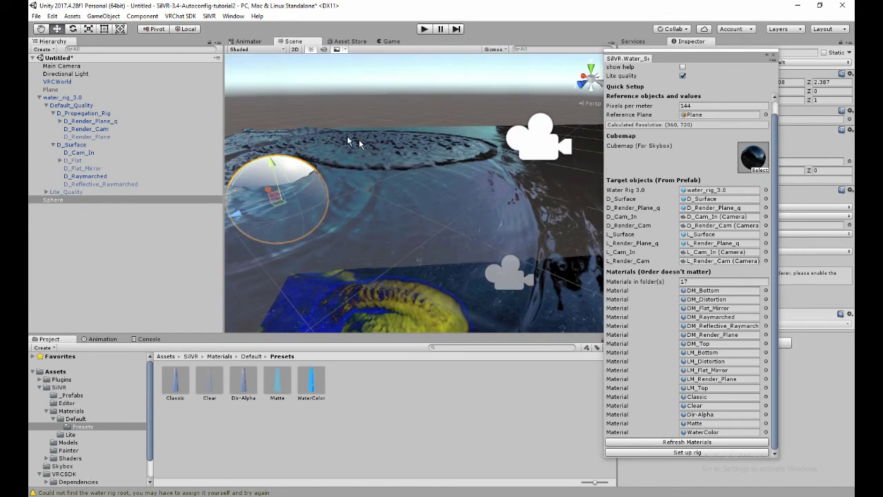
pyautogui.moveTo(462, 147); pyautogui.dragTo(422, 308, button='right')
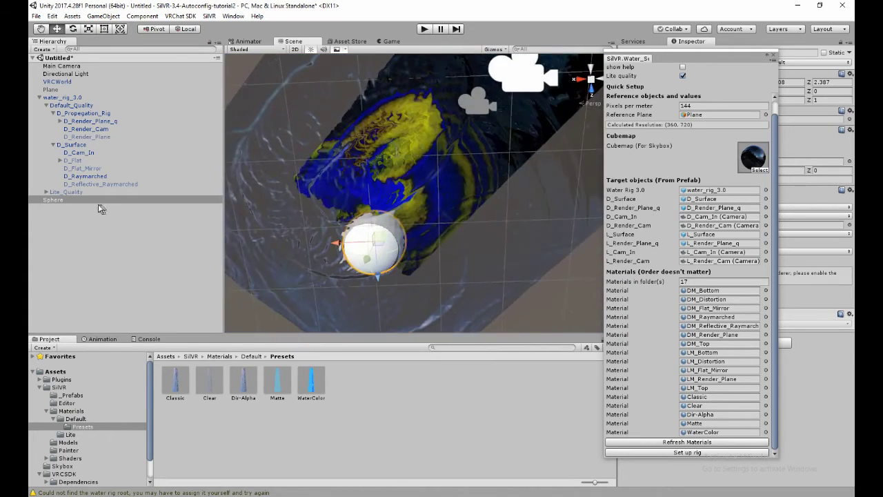
# Apply the Matte preset material to D_Raymarched and move the sphere across the water to test it.
pyautogui.moveTo(276, 395); pyautogui.dragTo(97, 182)
pyautogui.moveTo(417, 254); pyautogui.dragTo(492, 296, button='right')
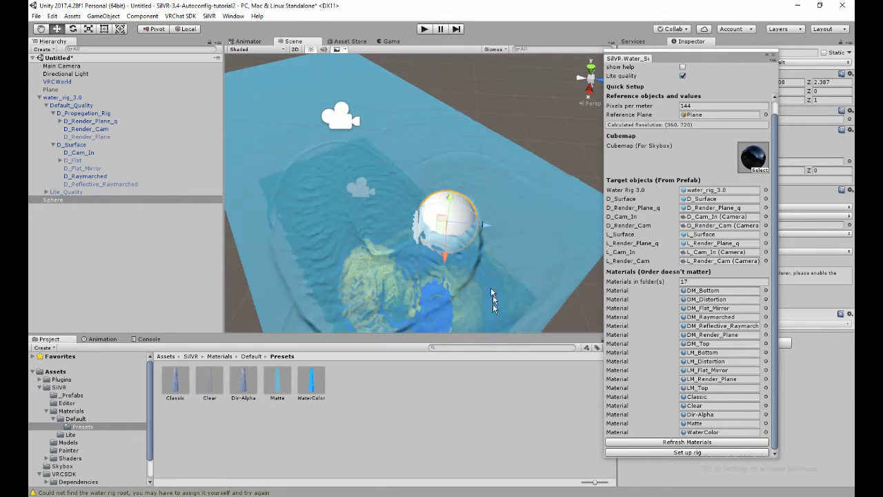
pyautogui.moveTo(445, 231); pyautogui.dragTo(342, 196)
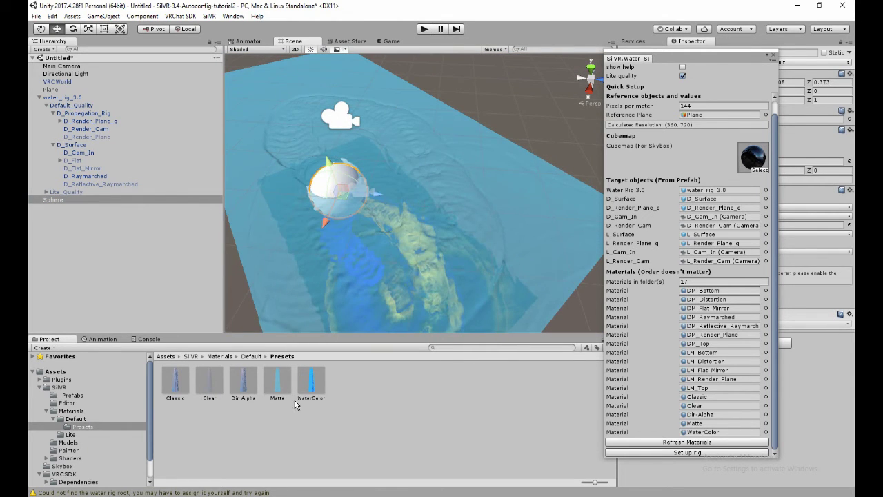
# Apply the WaterColor preset material to D_Raymarched and move the sphere across the water to test it.
pyautogui.moveTo(310, 394); pyautogui.dragTo(135, 234)
pyautogui.moveTo(100, 174); pyautogui.dragTo(96, 181)
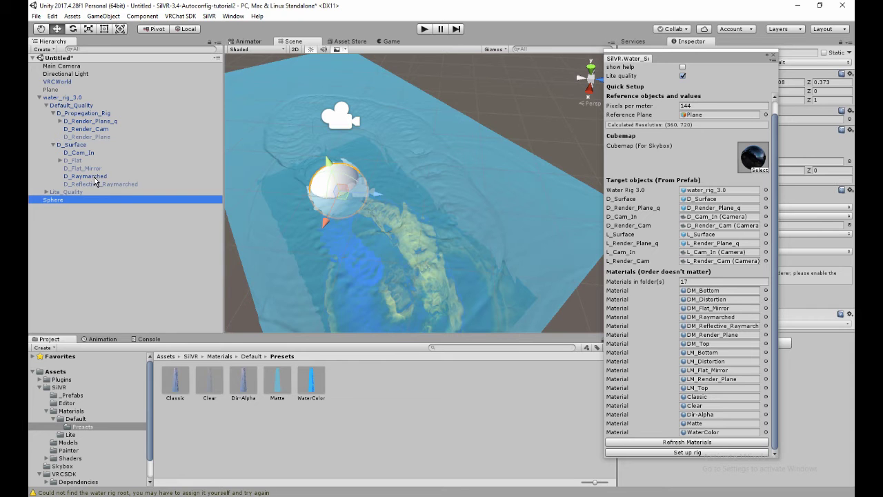
pyautogui.moveTo(313, 399); pyautogui.dragTo(355, 185)
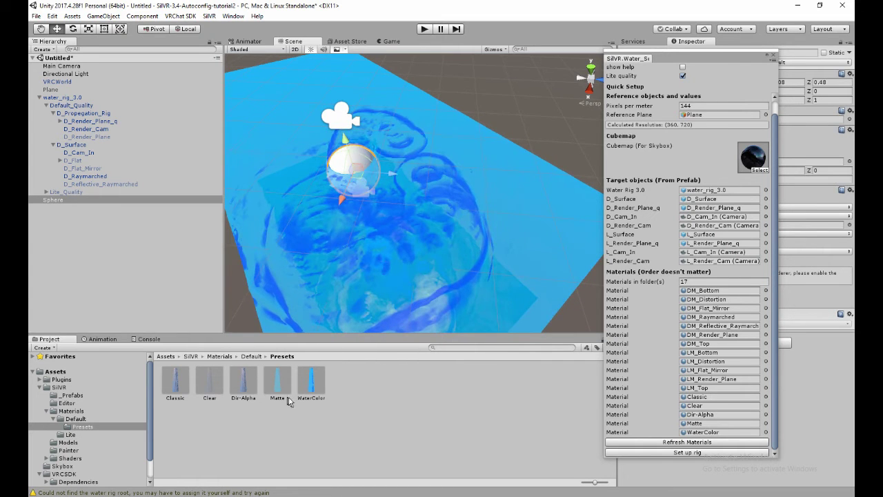
# Create a folder named water_mats directly in the Assets folder.
pyautogui.click(164, 356)
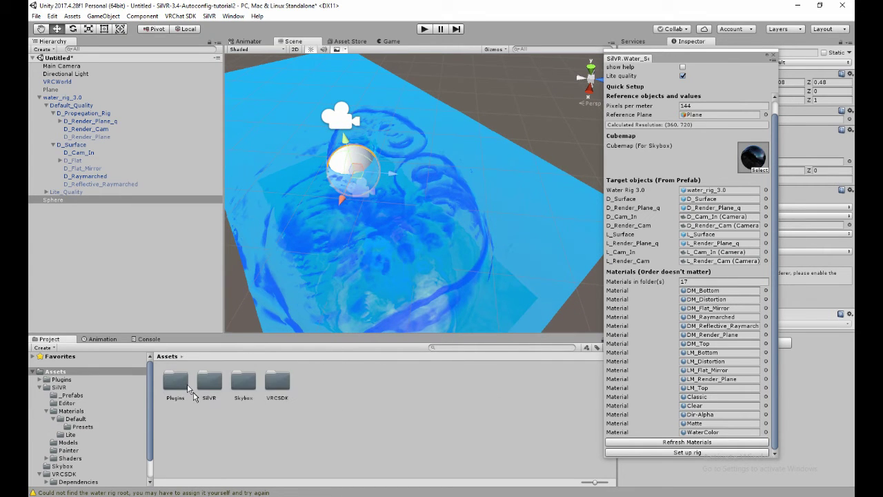
pyautogui.rightClick(202, 427)
pyautogui.moveTo(245, 230)
pyautogui.click(359, 181)
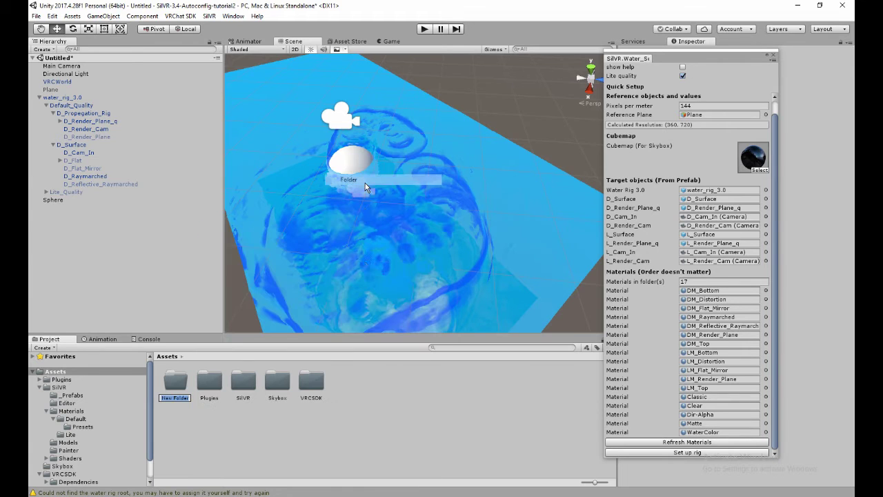
pyautogui.click(341, 451)
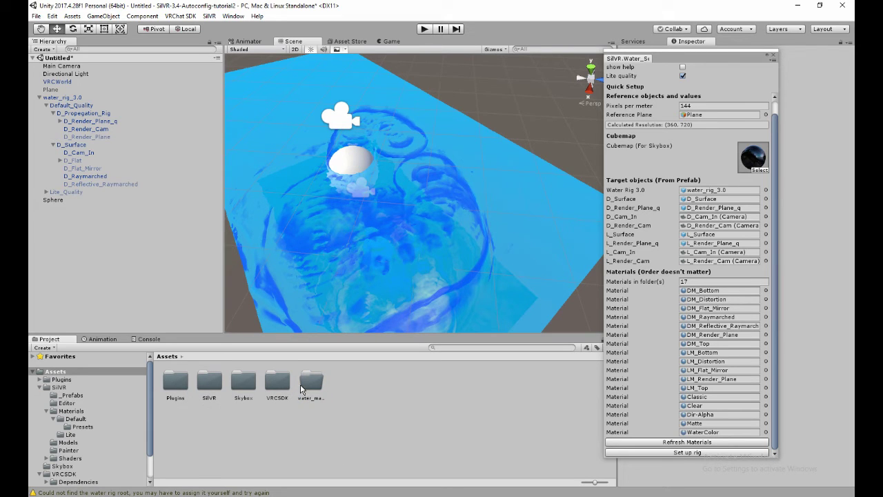
# Duplicate the Matte preset from SilVR/Materials/Default/Presets and move the copy into the water_mats folder.
pyautogui.doubleClick(214, 386)
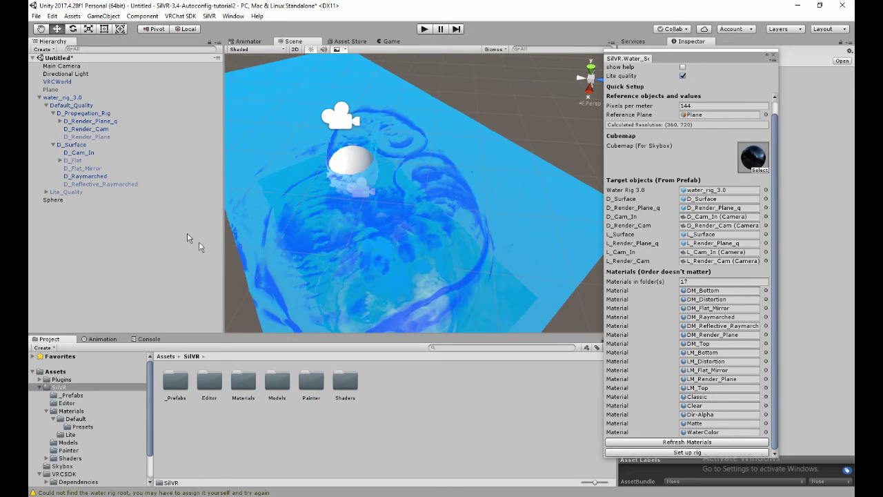
pyautogui.doubleClick(177, 387)
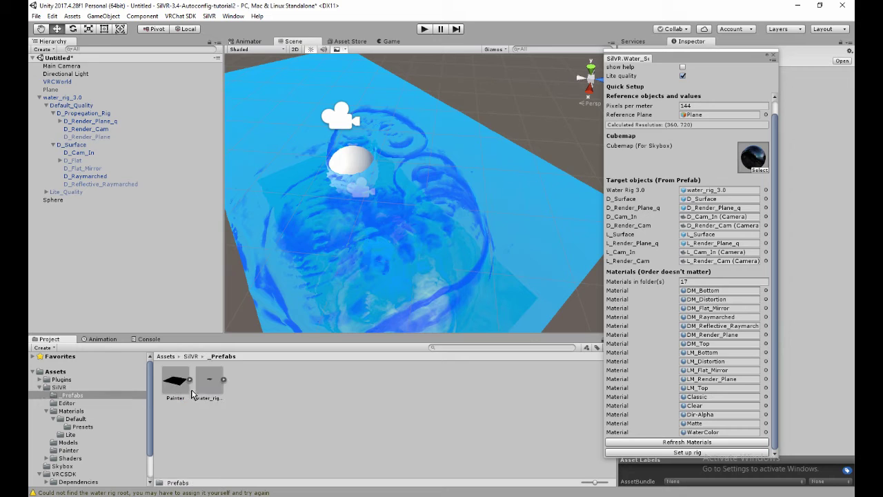
pyautogui.click(191, 356)
pyautogui.doubleClick(244, 379)
pyautogui.doubleClick(175, 379)
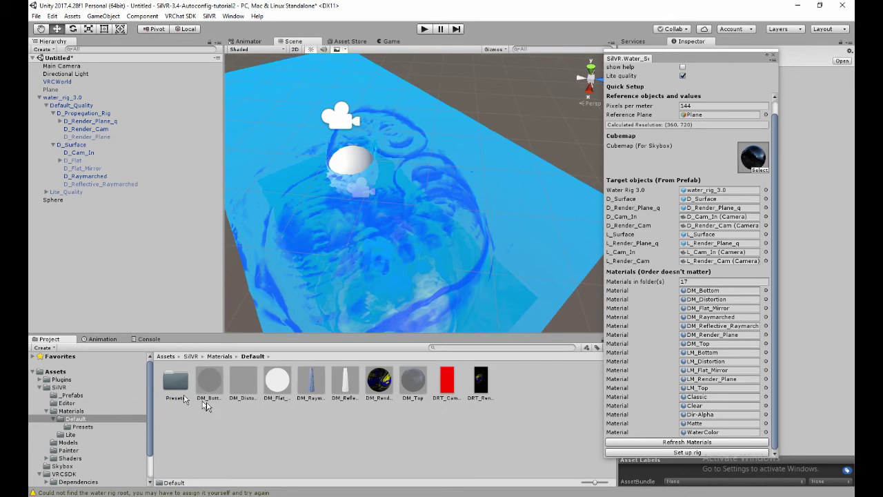
pyautogui.doubleClick(181, 384)
pyautogui.click(275, 391)
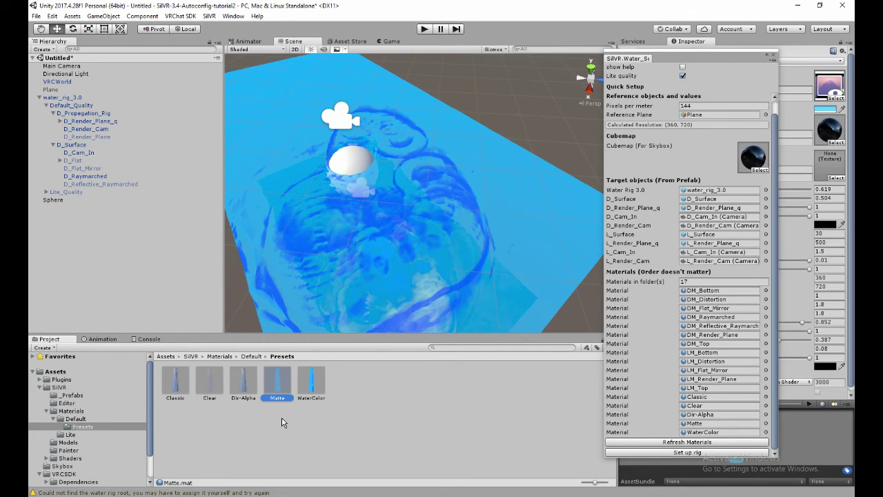
pyautogui.scroll(-2, 61, 417)
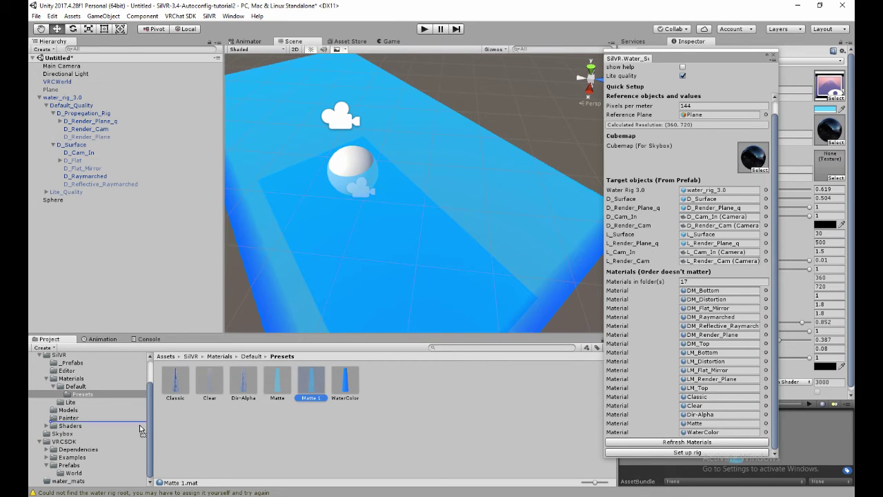
pyautogui.moveTo(140, 429); pyautogui.dragTo(69, 480)
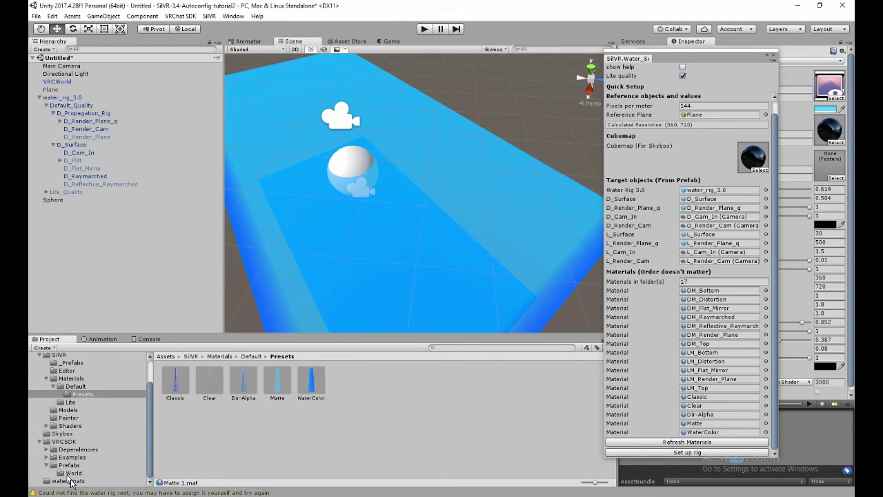
# Move the sphere through the water, then apply the Matte copy from water_mats to D_Raymarched.
pyautogui.click(370, 166)
pyautogui.moveTo(370, 165); pyautogui.dragTo(364, 138)
pyautogui.click(177, 396)
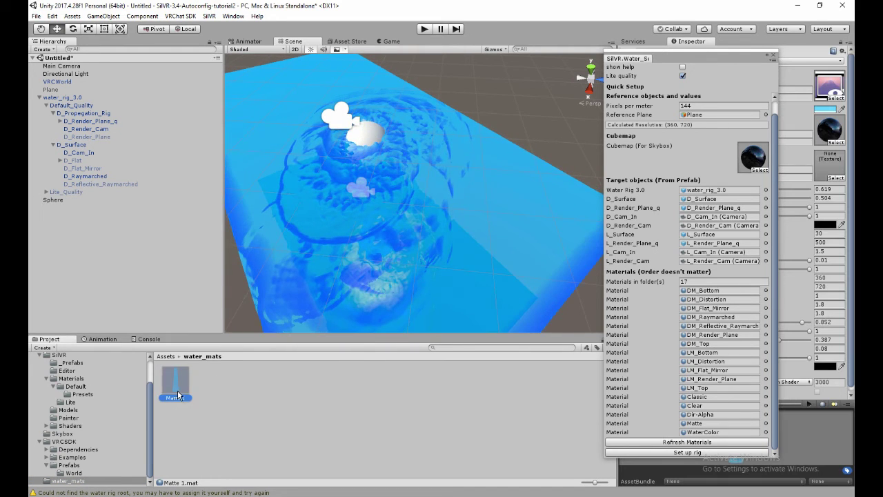
pyautogui.click(173, 362)
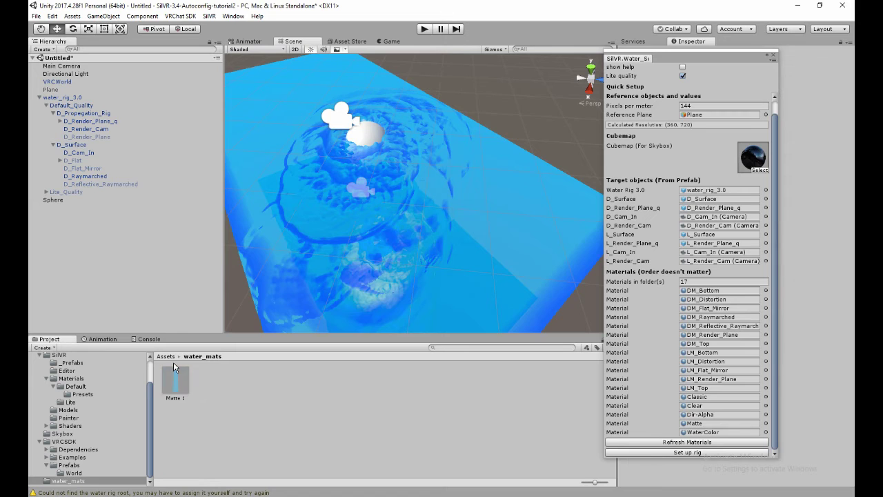
pyautogui.moveTo(176, 379); pyautogui.dragTo(91, 179)
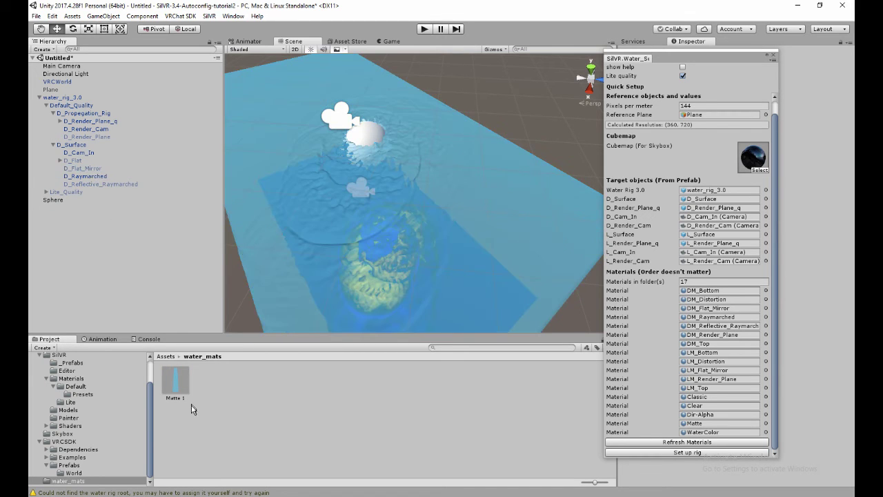
# Rename the copied material in water_mats as Matte_2.
pyautogui.click(180, 397)
pyautogui.click(180, 396)
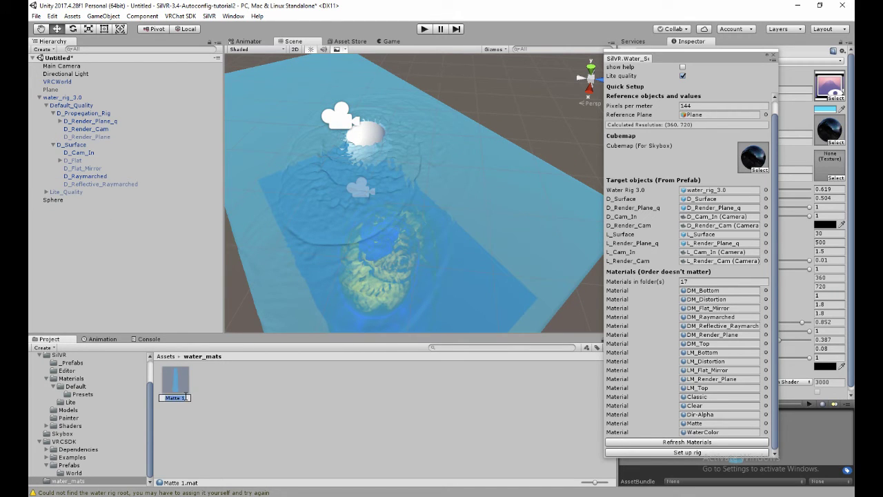
pyautogui.write('2')
pyautogui.press('Return')
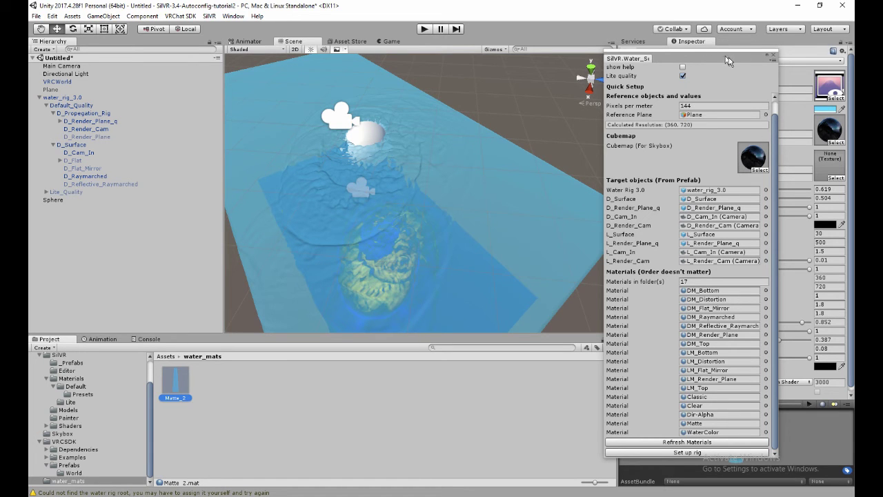
# Set the Color of the Matte_2 material to deep blue, hex 0900FF.
pyautogui.moveTo(728, 61); pyautogui.dragTo(448, 84)
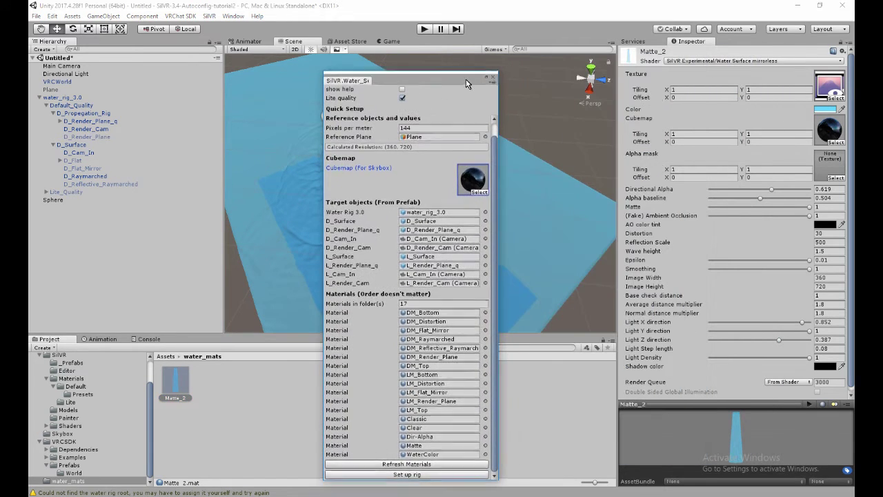
pyautogui.click(822, 109)
pyautogui.click(396, 193)
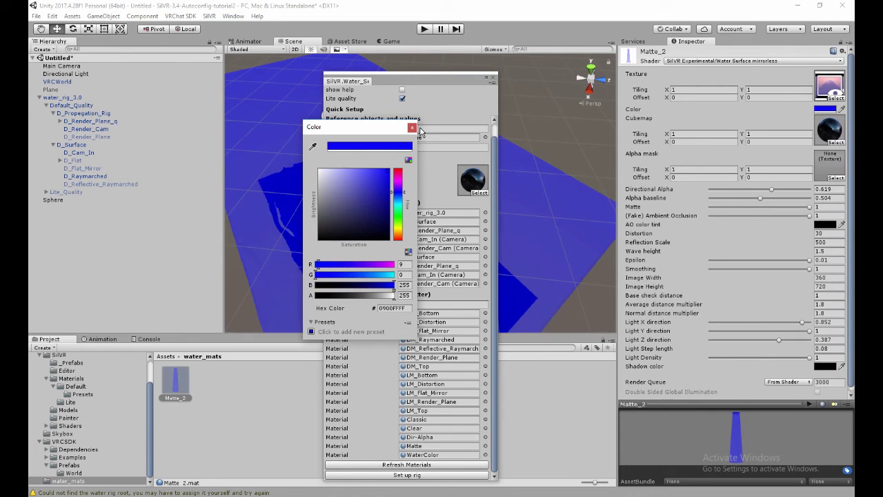
pyautogui.click(263, 416)
# Duplicate the Matte_2 material and change the copy's Color to green.
pyautogui.click(178, 387)
pyautogui.hotkey('ctrl', 'd')
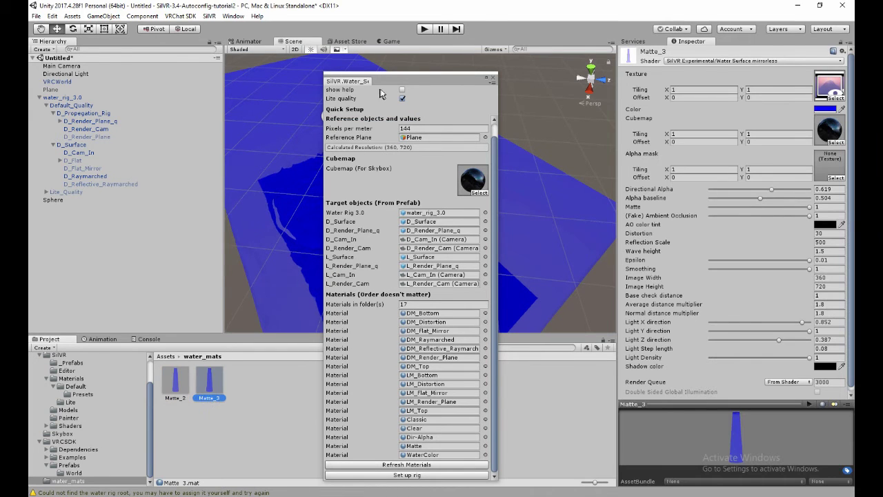
pyautogui.moveTo(395, 85); pyautogui.dragTo(556, 97)
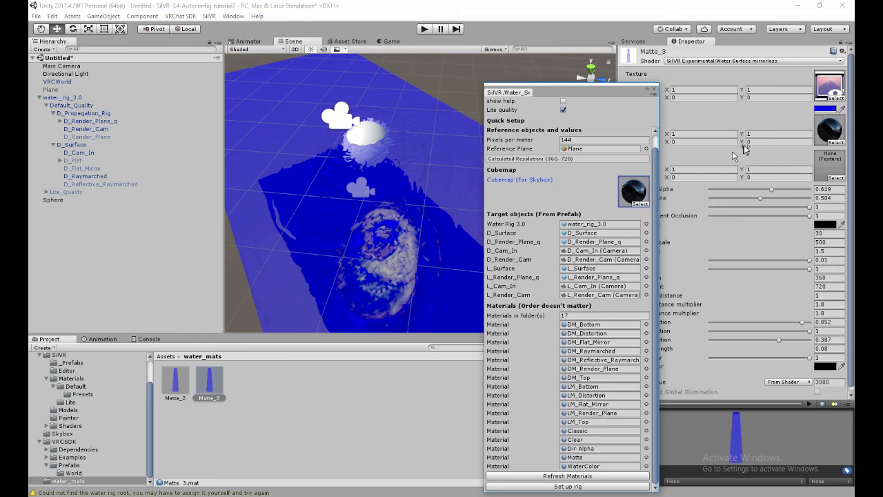
pyautogui.click(826, 109)
pyautogui.click(398, 223)
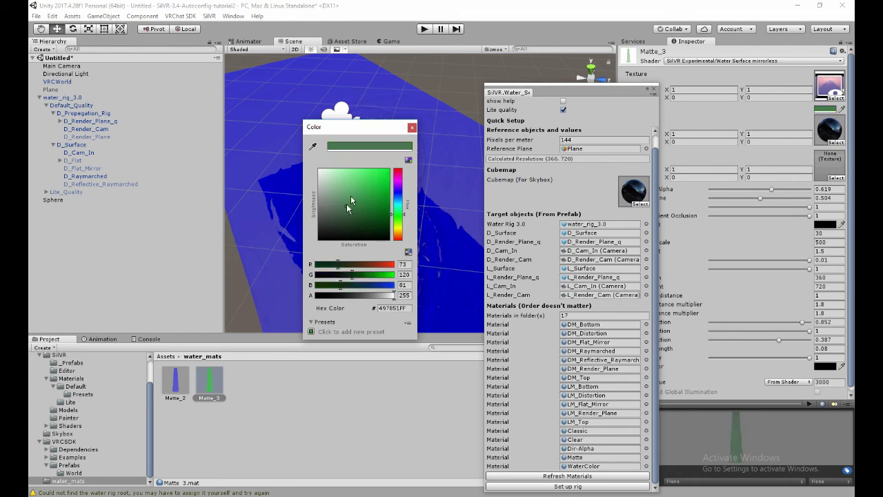
# Apply the green Matte_3 material to D_Raymarched and test it by moving the sphere across the water.
pyautogui.click(211, 388)
pyautogui.moveTo(120, 192); pyautogui.dragTo(93, 176)
pyautogui.click(359, 131)
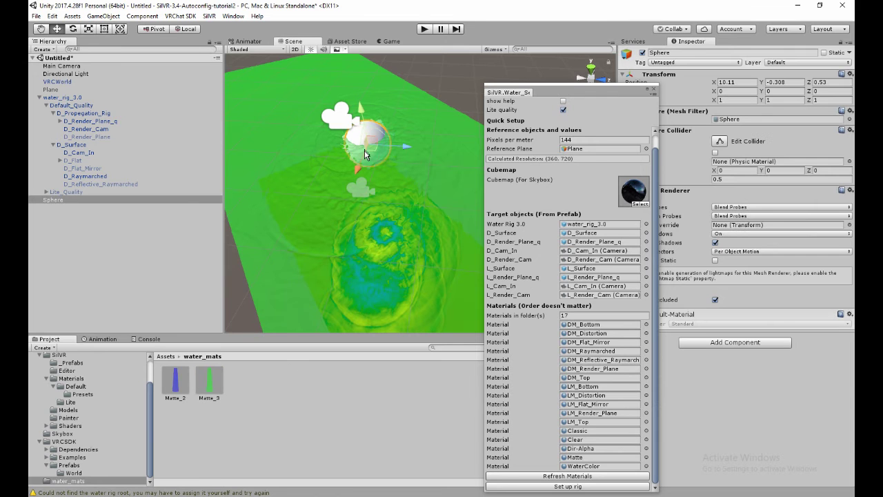
pyautogui.moveTo(359, 133); pyautogui.dragTo(384, 273)
pyautogui.moveTo(398, 120); pyautogui.dragTo(369, 176)
pyautogui.keyDown('alt'); pyautogui.moveTo(369, 176); pyautogui.dragTo(295, 229); pyautogui.keyUp('alt')
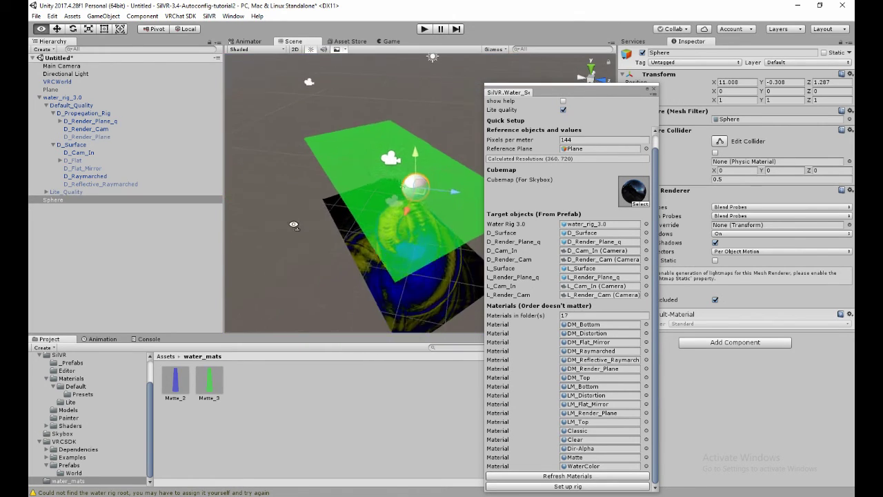
pyautogui.keyDown('alt'); pyautogui.moveTo(213, 248); pyautogui.dragTo(343, 212); pyautogui.keyUp('alt')
pyautogui.keyDown('alt'); pyautogui.scroll(-5, 342, 212); pyautogui.keyUp('alt')
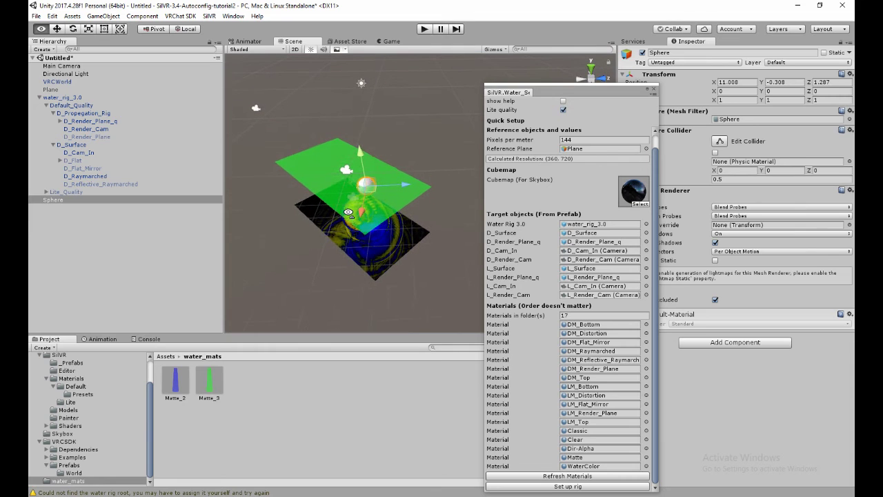
# Reset the Plane's transform and assign it as the Reference Plane in the water setup.
pyautogui.click(51, 90)
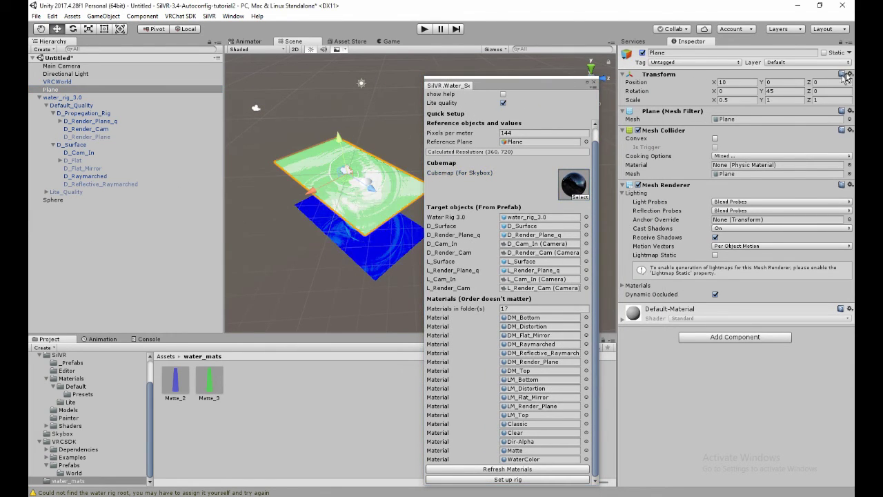
pyautogui.click(849, 74)
pyautogui.click(822, 87)
pyautogui.keyDown('alt'); pyautogui.moveTo(311, 159); pyautogui.dragTo(235, 151); pyautogui.keyUp('alt')
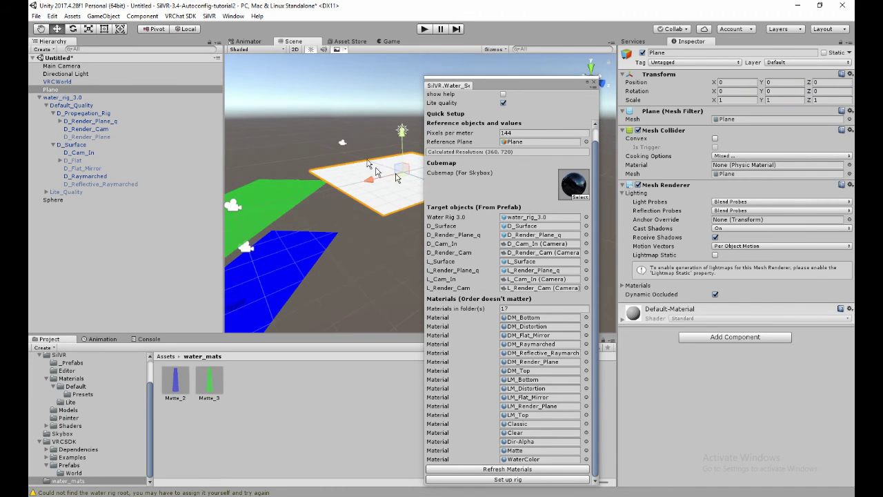
pyautogui.press('f')
pyautogui.moveTo(55, 91); pyautogui.dragTo(512, 141)
pyautogui.moveTo(531, 76); pyautogui.dragTo(779, 42)
pyautogui.click(755, 444)
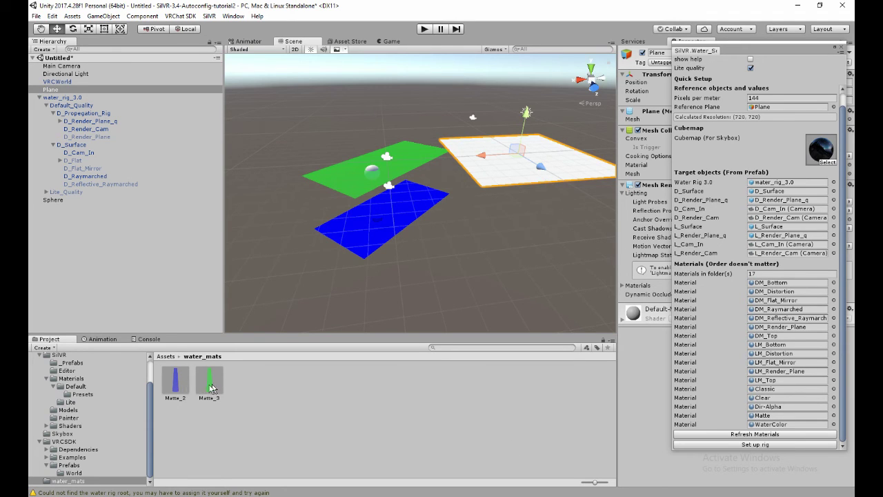
# Set Materials in folder(s) to 19 in the water setup and refresh the material list.
pyautogui.click(769, 273)
pyautogui.write('19')
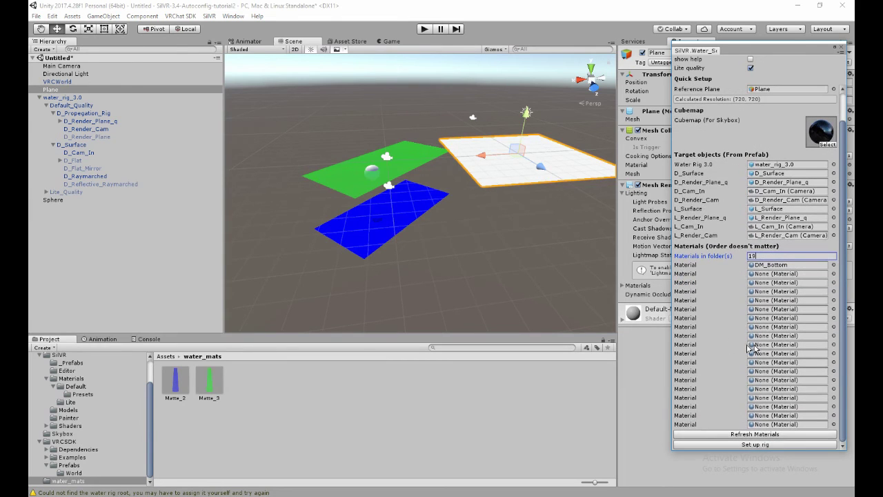
pyautogui.click(749, 434)
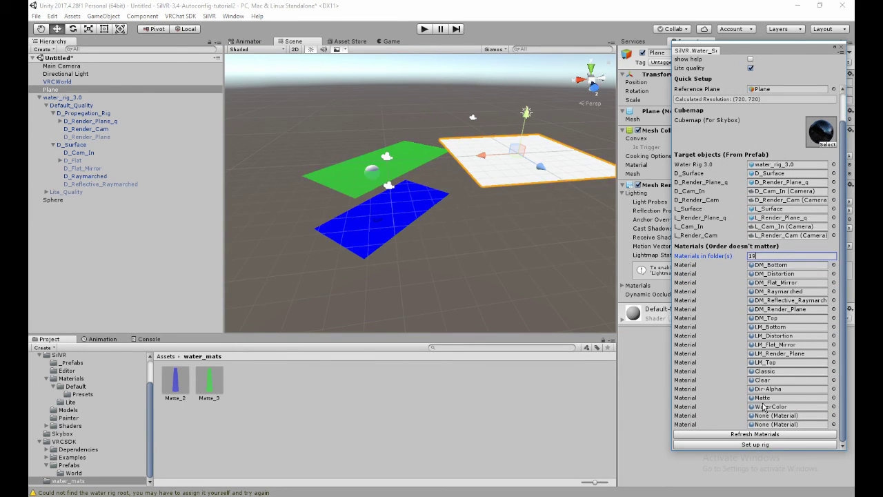
# Add Matte_2 and Matte_3 to the two empty material slots and set up the rig again.
pyautogui.moveTo(182, 386); pyautogui.dragTo(755, 417)
pyautogui.moveTo(219, 383); pyautogui.dragTo(762, 424)
pyautogui.click(728, 445)
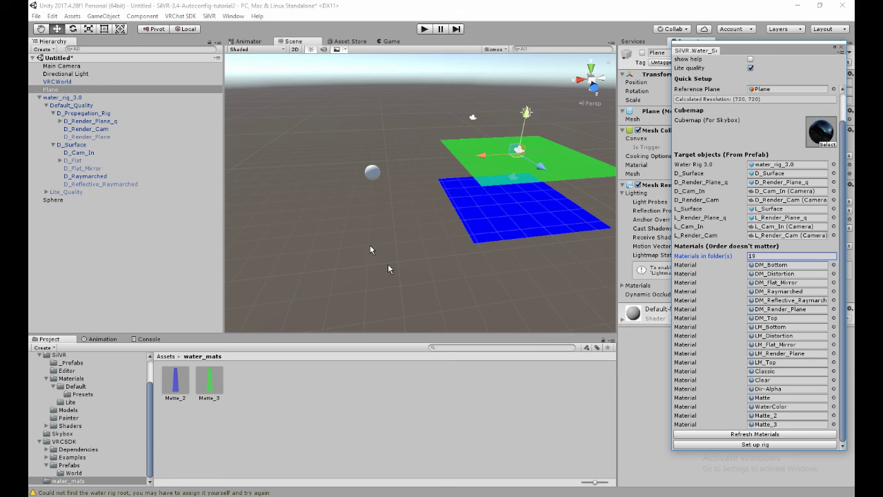
# Move the sphere onto the repositioned green water and sweep it across the surface to test the waves.
pyautogui.click(373, 172)
pyautogui.moveTo(372, 173); pyautogui.dragTo(519, 162)
pyautogui.press('d')
pyautogui.press('w')
pyautogui.moveTo(419, 218); pyautogui.dragTo(371, 217, button='right')
pyautogui.moveTo(433, 269)
pyautogui.mouseDown()
pyautogui.moveTo(554, 259)
pyautogui.moveTo(423, 222)
pyautogui.moveTo(491, 295)
pyautogui.moveTo(486, 252)
pyautogui.moveTo(369, 195)
pyautogui.moveTo(306, 254)
pyautogui.moveTo(322, 219)
pyautogui.moveTo(355, 192)
pyautogui.moveTo(530, 180)
pyautogui.moveTo(544, 281)
pyautogui.moveTo(403, 298)
pyautogui.moveTo(416, 237)
pyautogui.moveTo(560, 293)
pyautogui.moveTo(473, 229)
pyautogui.moveTo(457, 243)
pyautogui.moveTo(402, 252)
pyautogui.moveTo(433, 265)
pyautogui.moveTo(419, 269)
pyautogui.mouseUp()
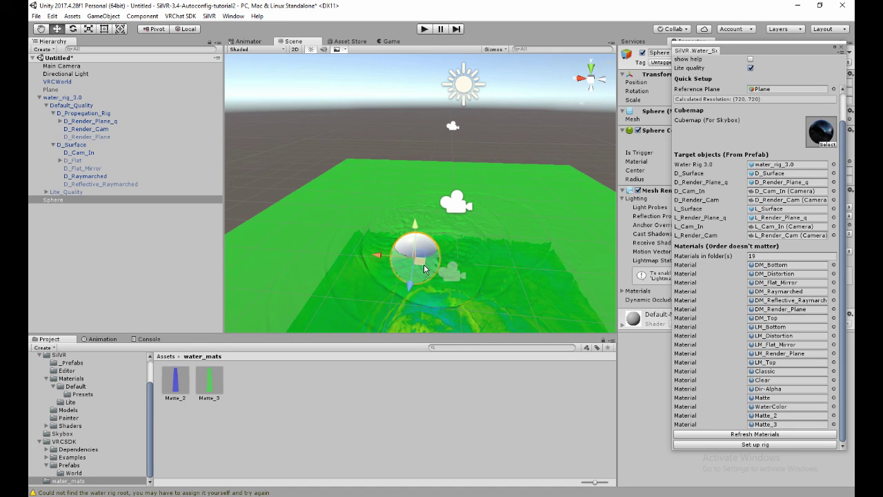
pyautogui.hotkey('alt', 'Tab')
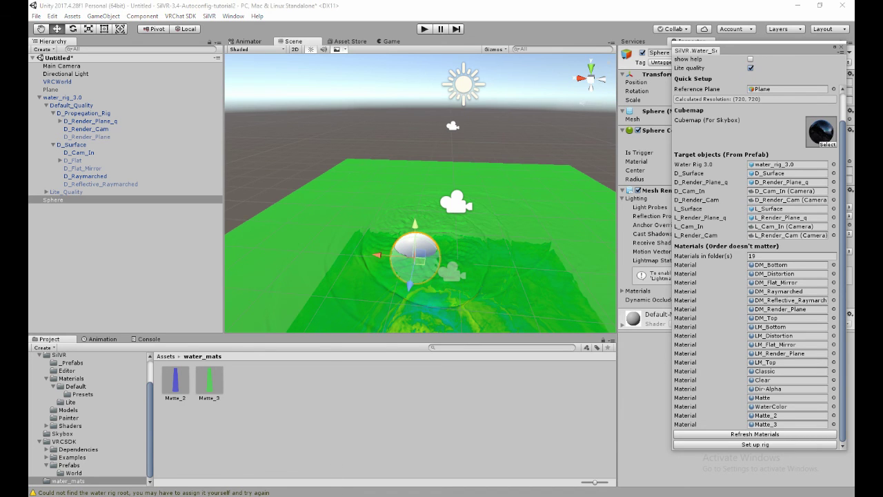